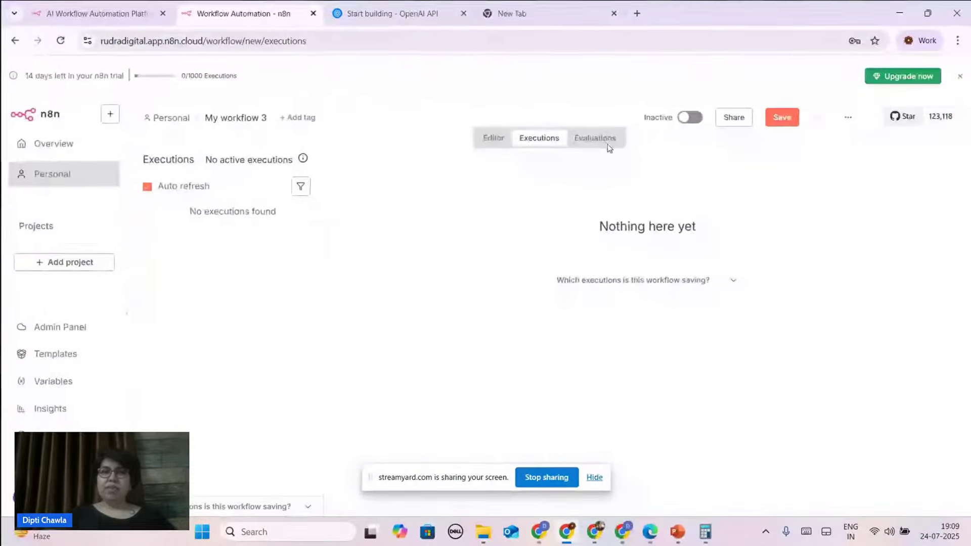
Return to the workflow editor without leaving the unsaved workflow, and examine the social media publishing and Step 3 video stitching nodes
click(663, 163)
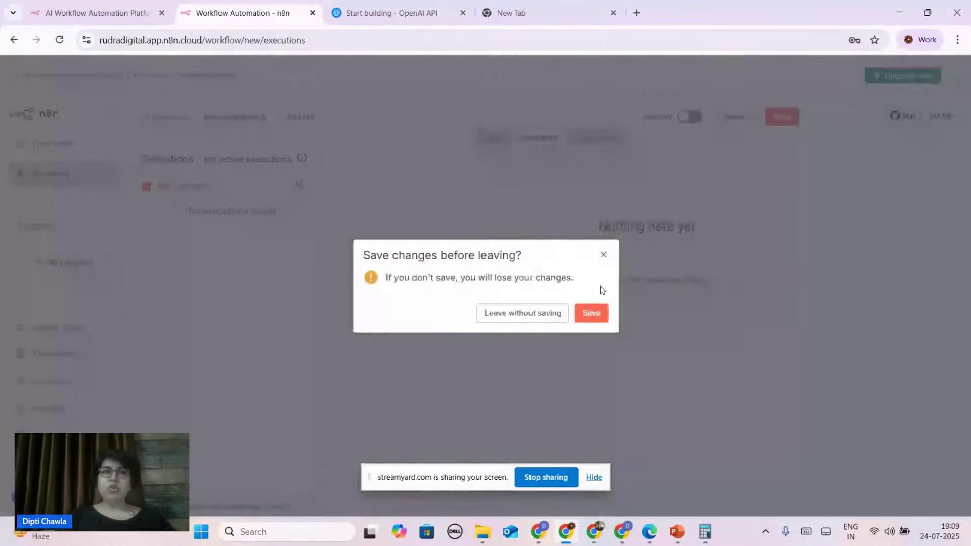
click(603, 255)
click(492, 139)
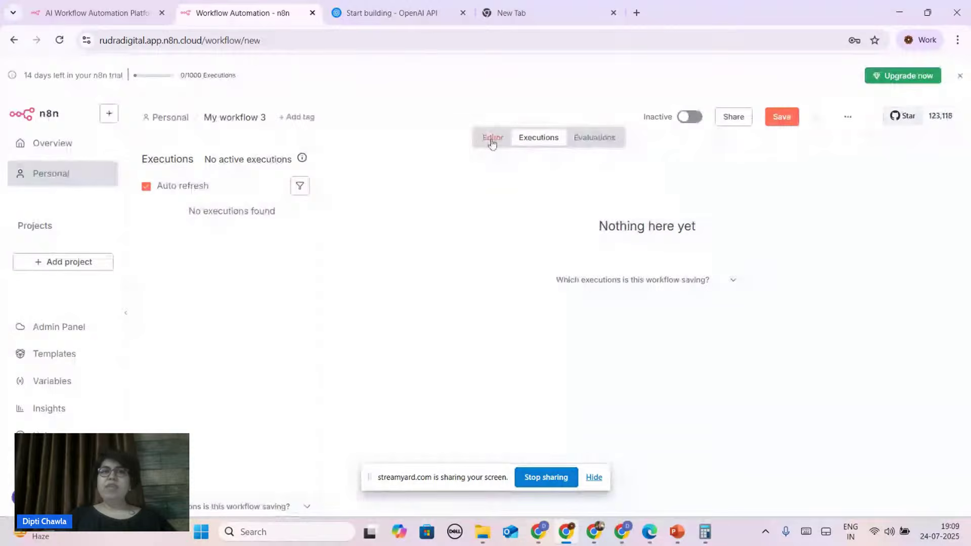
scroll(356, 264, down, 3)
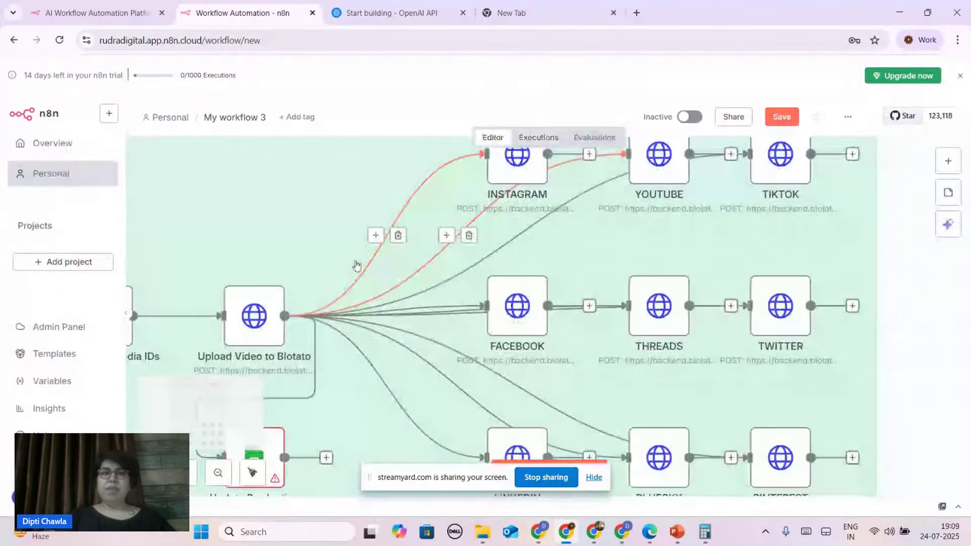
scroll(357, 264, down, 2)
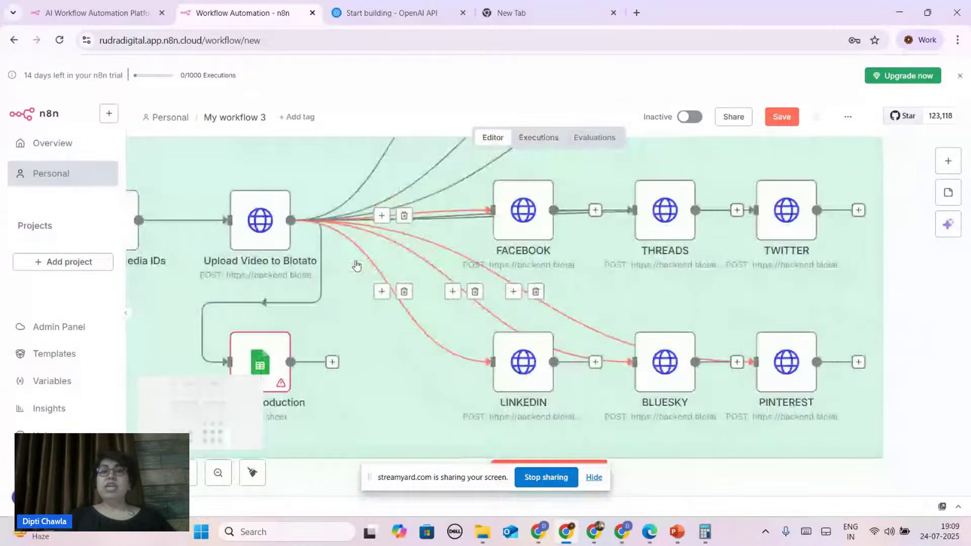
scroll(356, 264, down, 4)
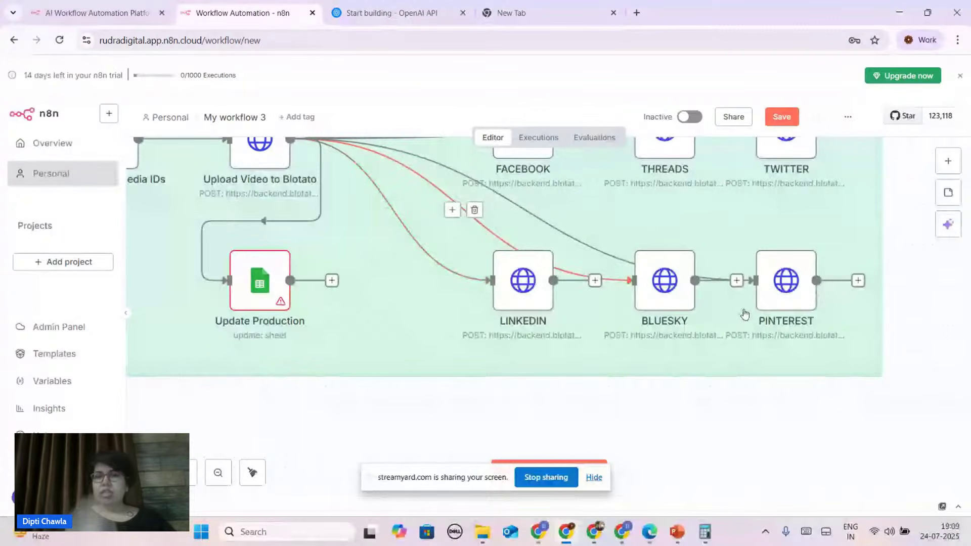
scroll(425, 228, down, 2)
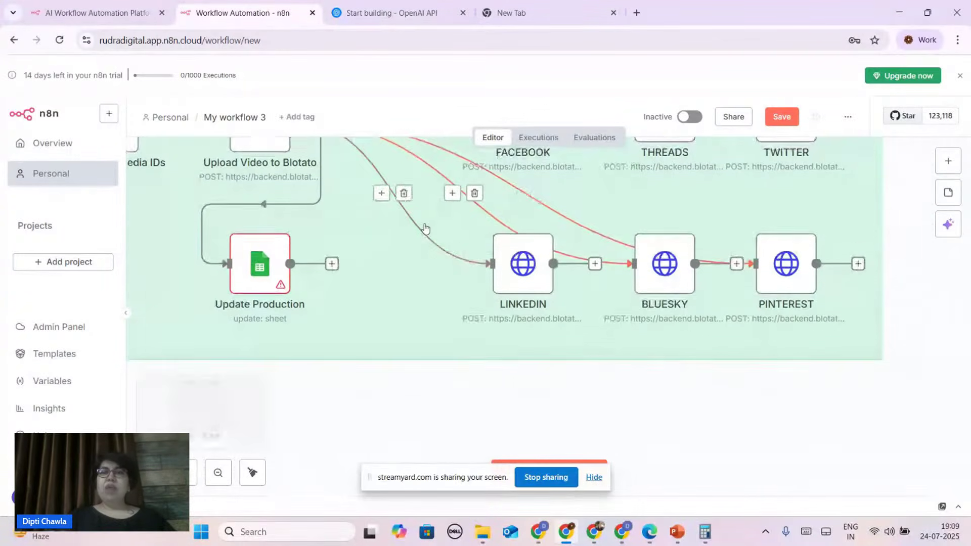
scroll(424, 228, up, 6)
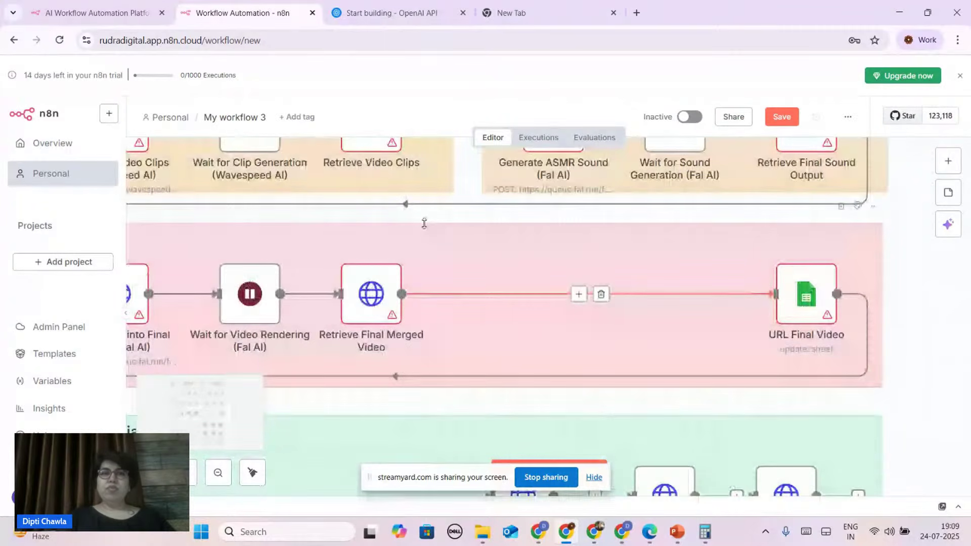
scroll(423, 223, left, 6)
scroll(425, 228, left, 3)
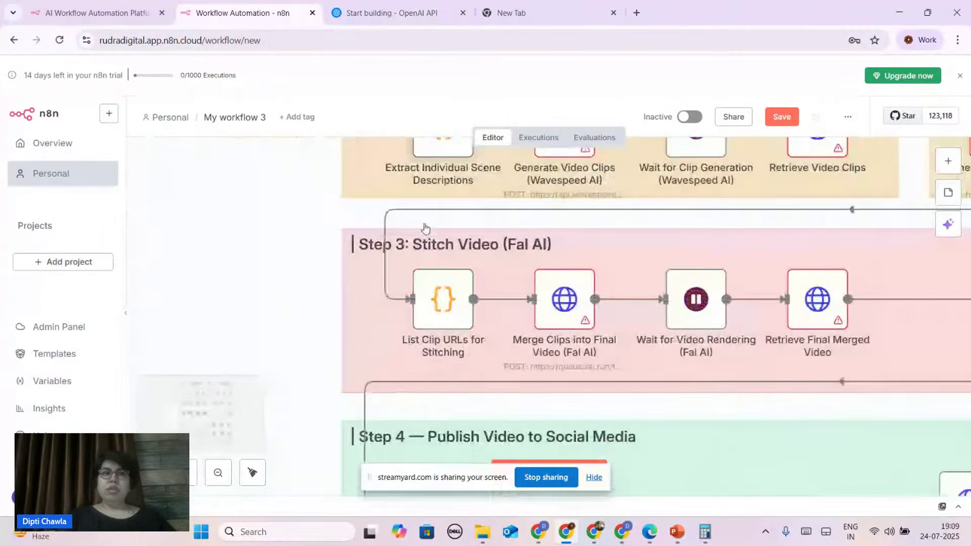
scroll(425, 228, up, 1)
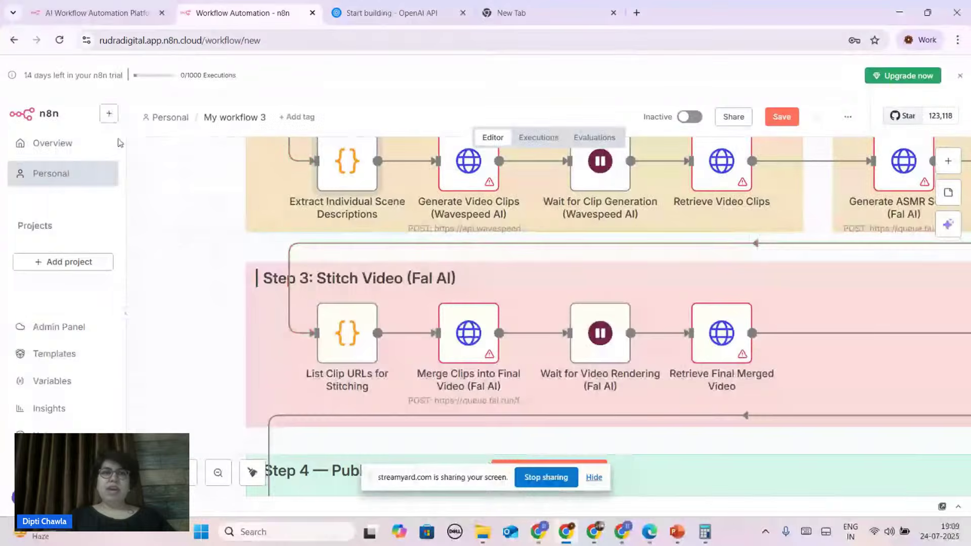
Switch to the n8n.io workflow template library and filter the templates by the Marketing category
key(alt+Tab)
key(alt+Tab)
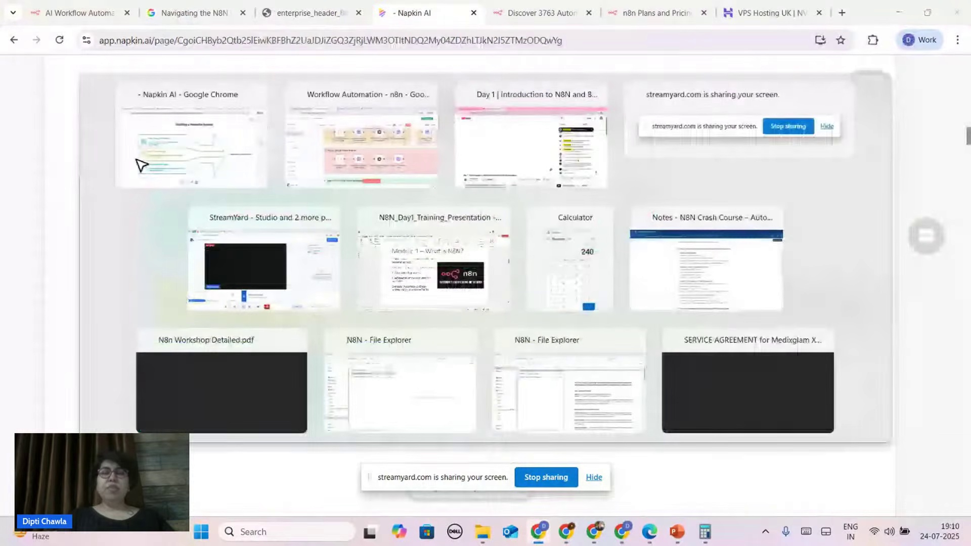
key(alt+Tab)
key(alt+Tab)
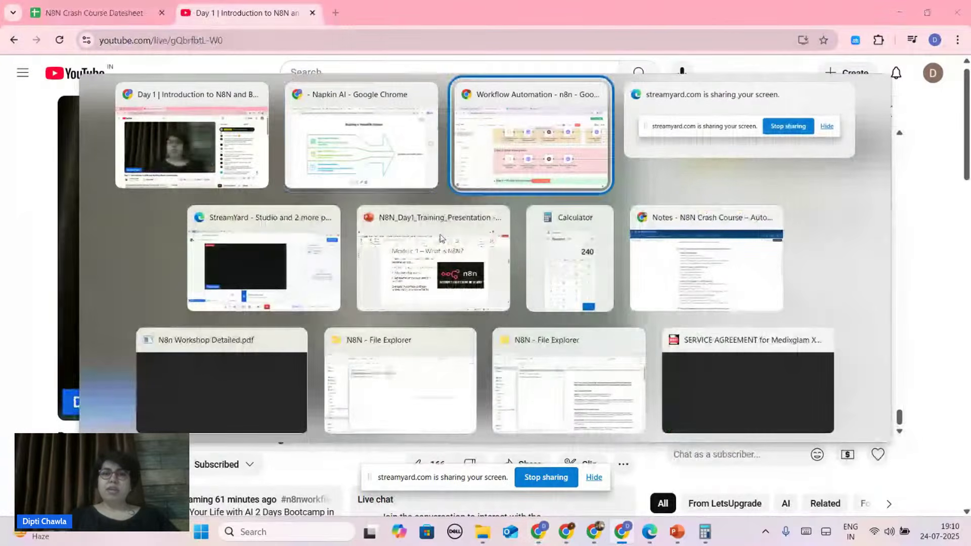
click(541, 538)
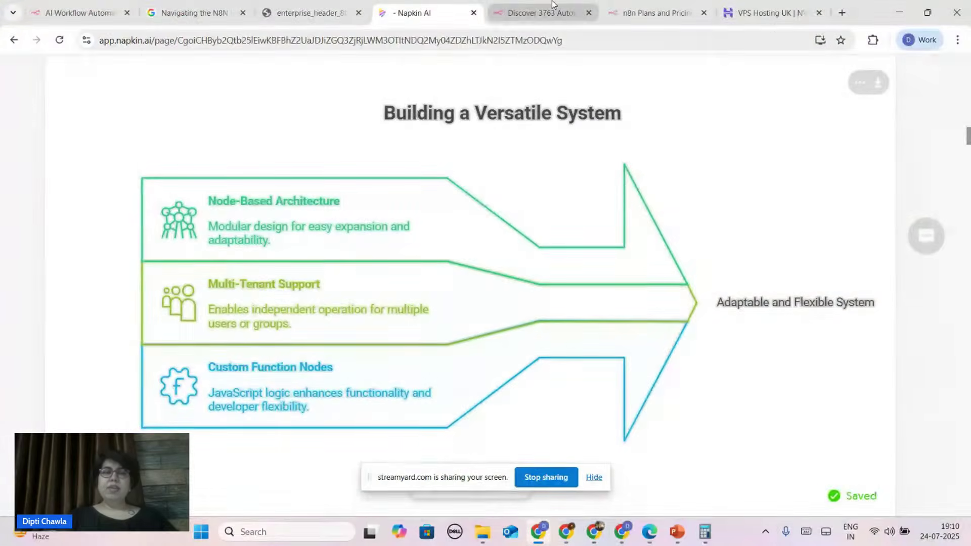
click(553, 5)
scroll(470, 287, down, 3)
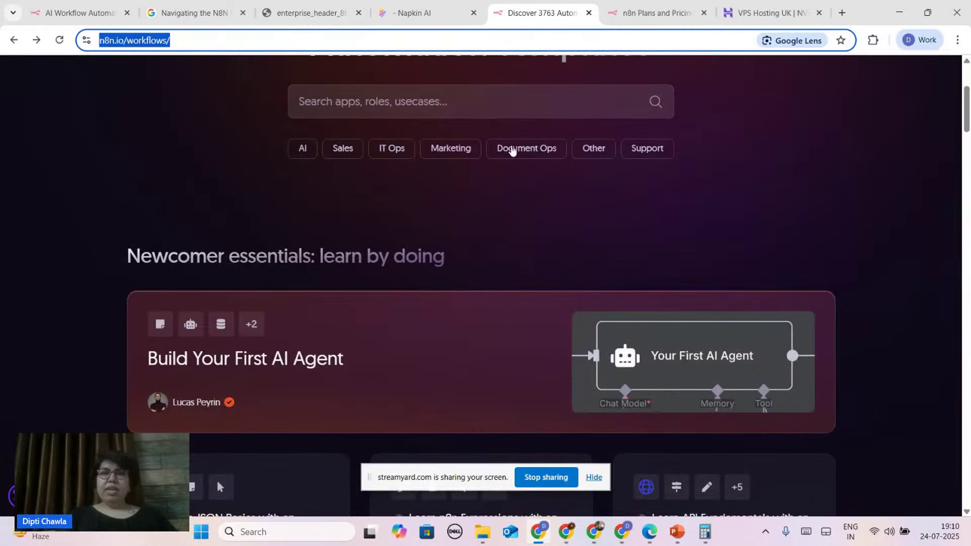
click(446, 151)
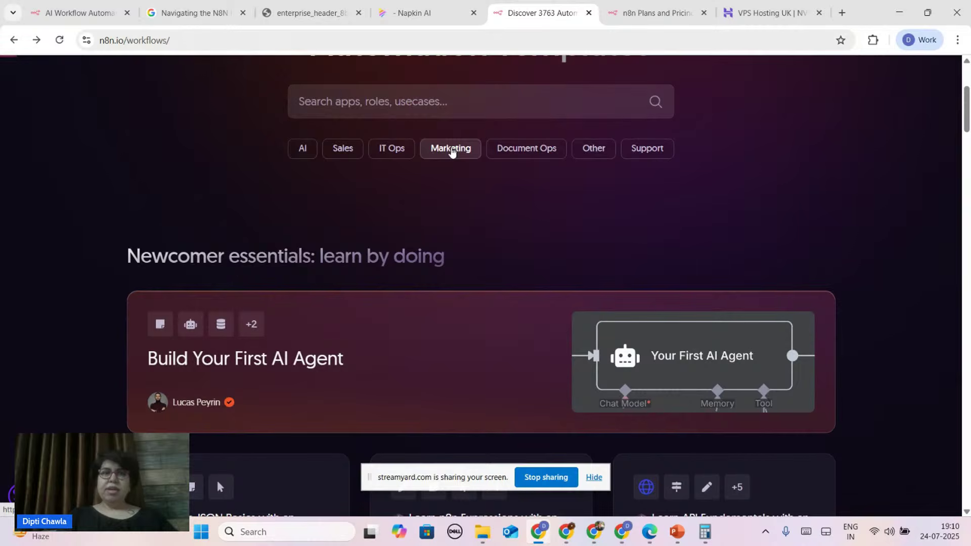
Preview the featured template "Analyze Landing Page with OpenAI and Get Optimization Tips" and copy it to the clipboard as JSON
scroll(437, 293, down, 5)
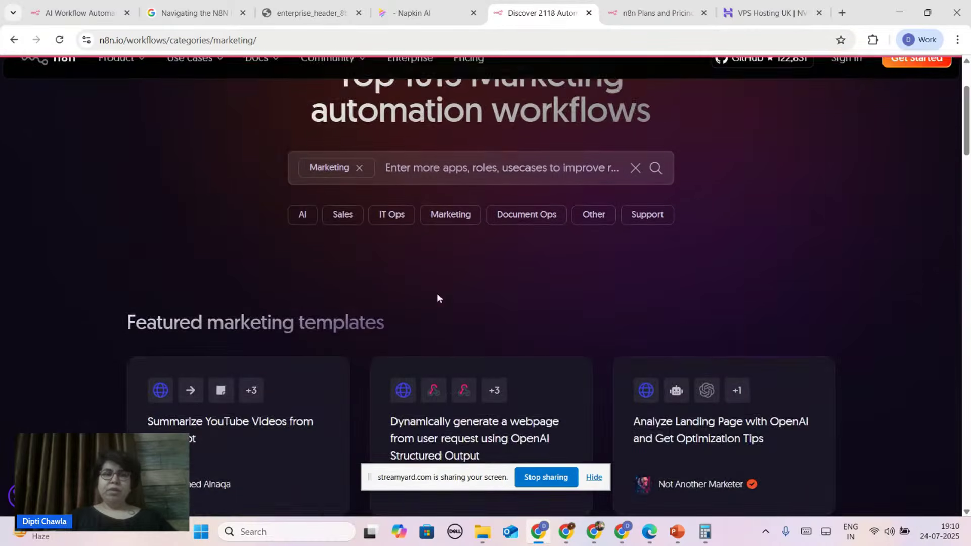
scroll(437, 299, down, 1)
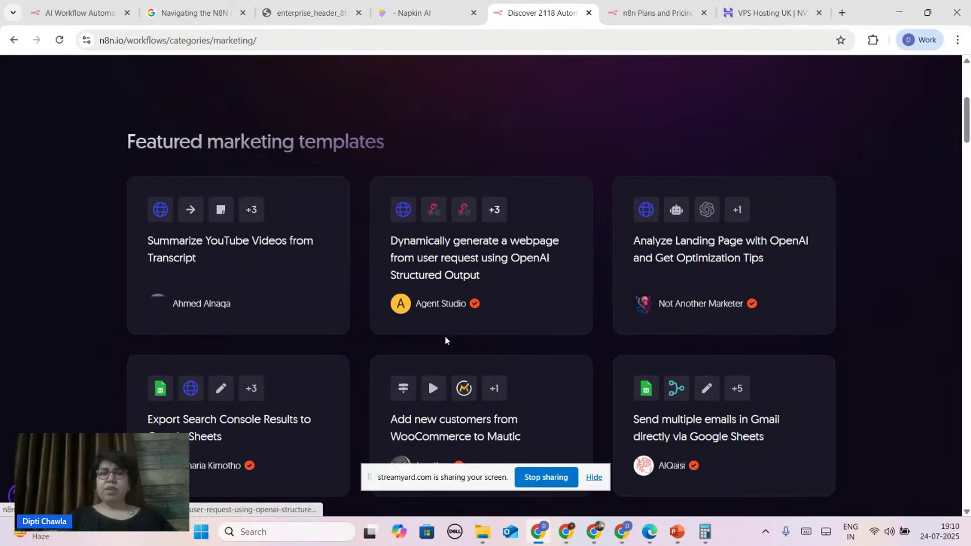
scroll(445, 340, down, 1)
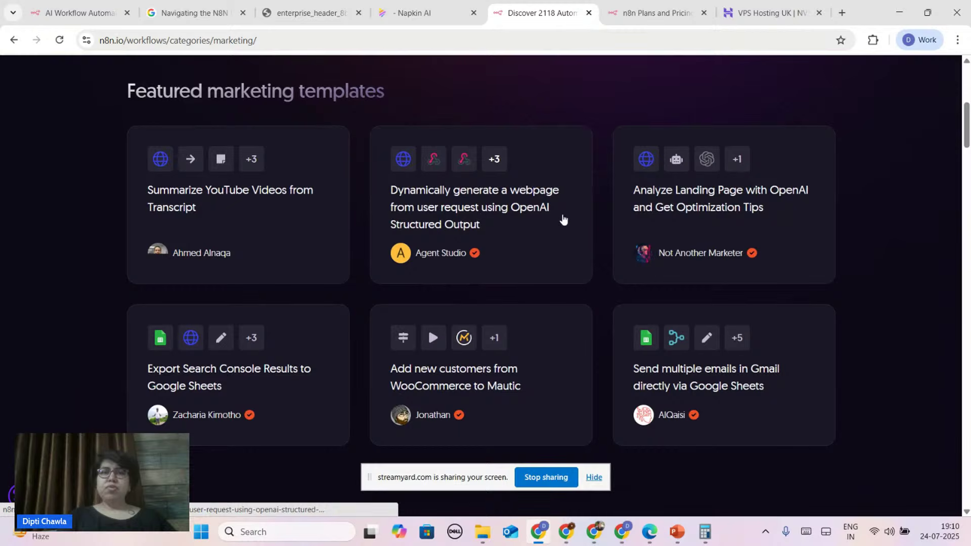
scroll(519, 250, down, 1)
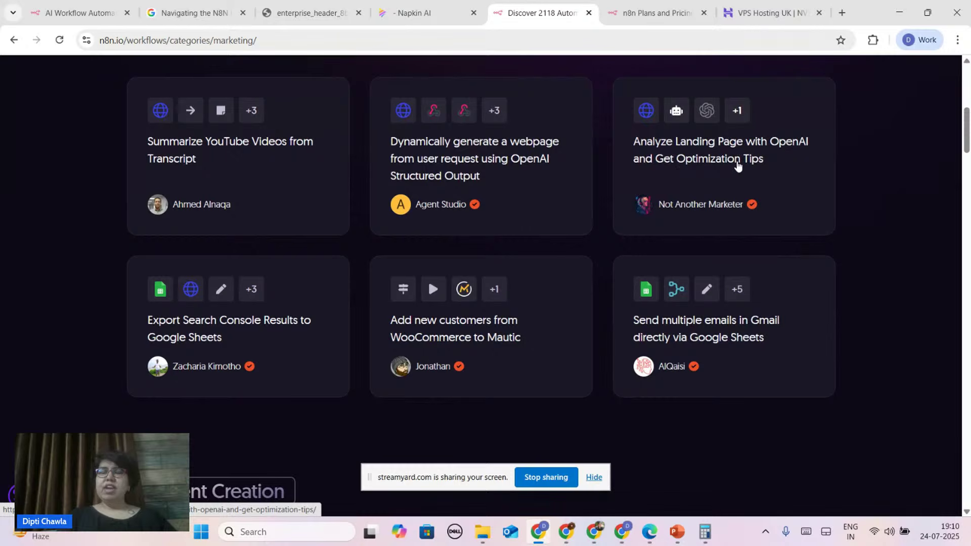
scroll(708, 174, up, 3)
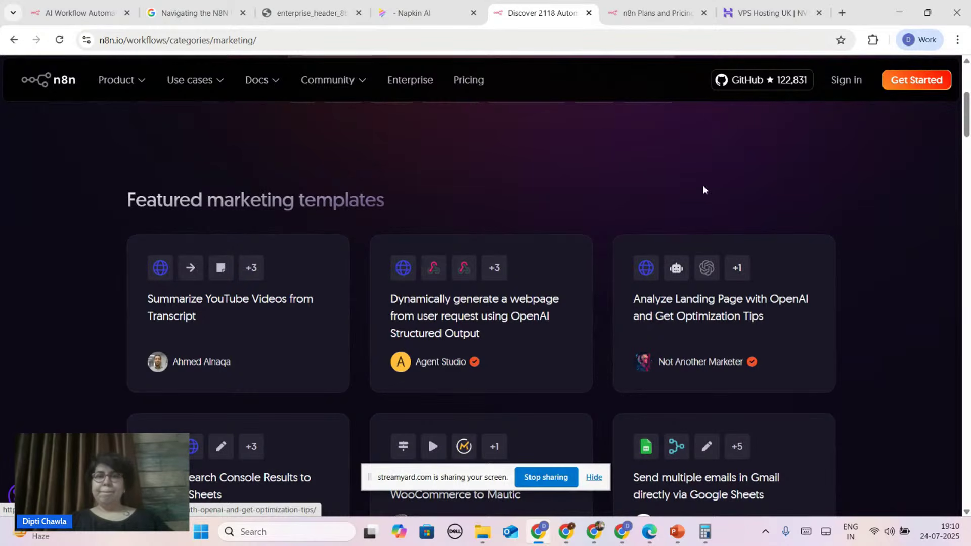
click(706, 316)
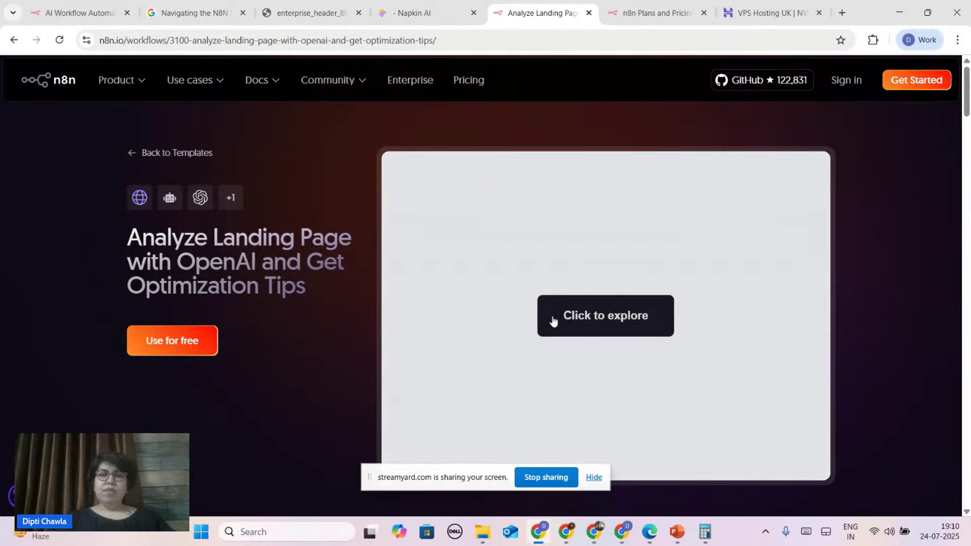
click(597, 316)
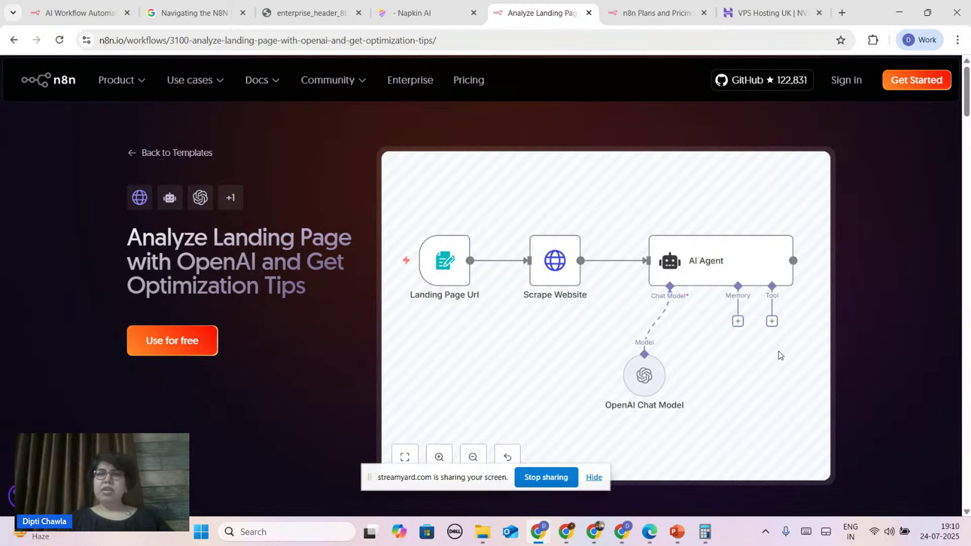
click(185, 340)
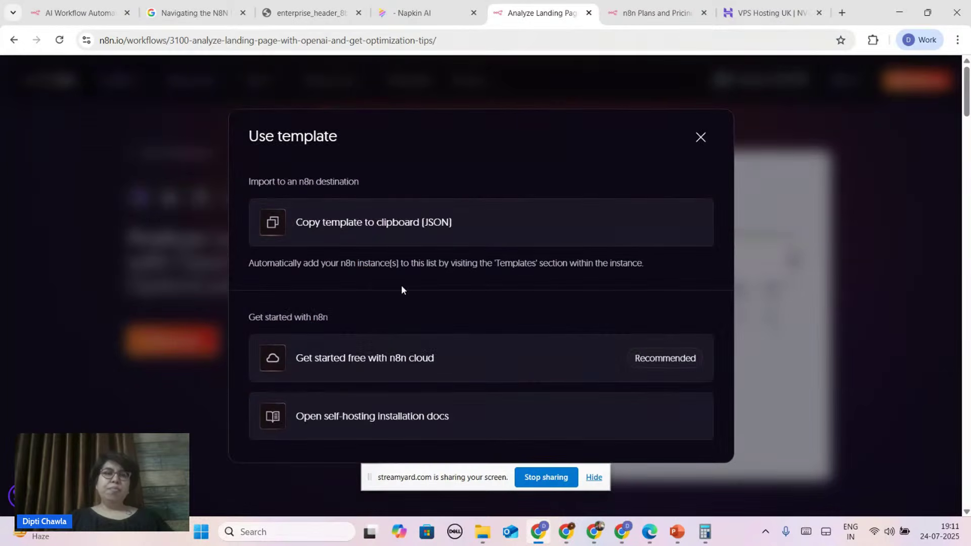
click(334, 218)
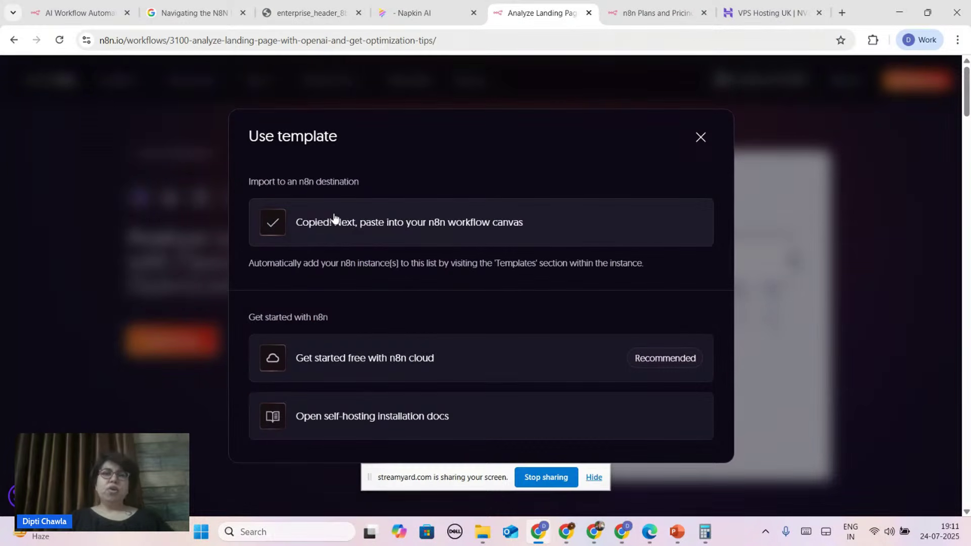
Switch back to the n8n cloud editor and save My workflow 3
click(621, 532)
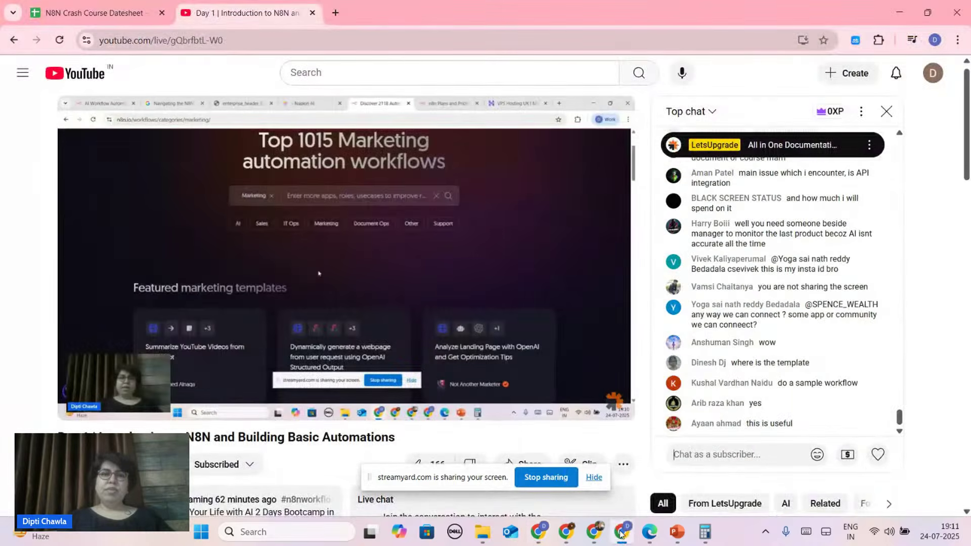
click(595, 533)
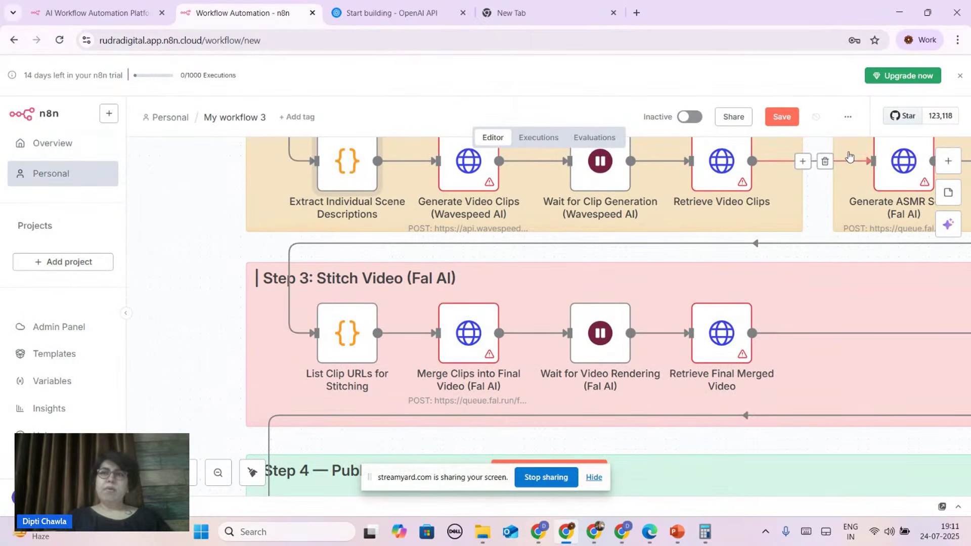
scroll(804, 160, up, 2)
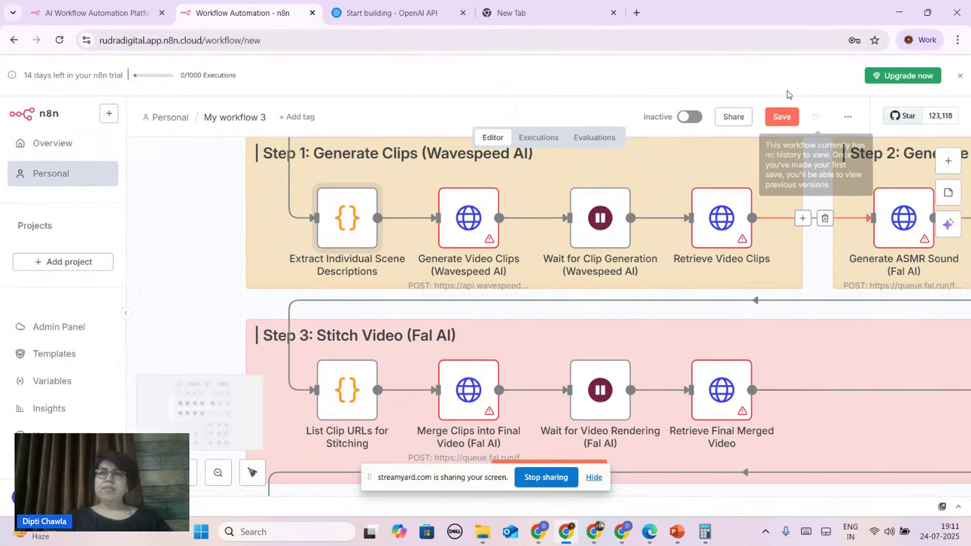
click(780, 118)
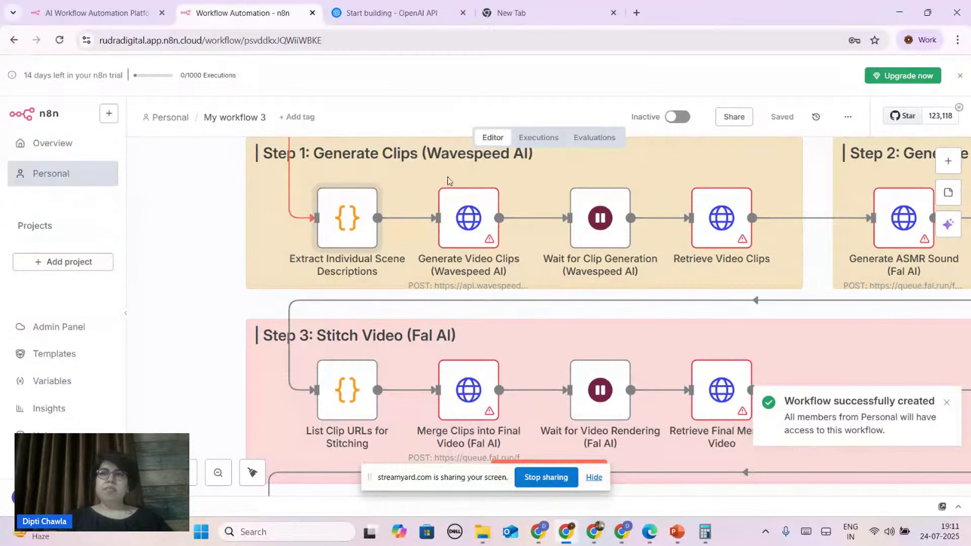
Create a new workflow from the overview and paste the copied landing page analysis template onto its canvas
click(70, 151)
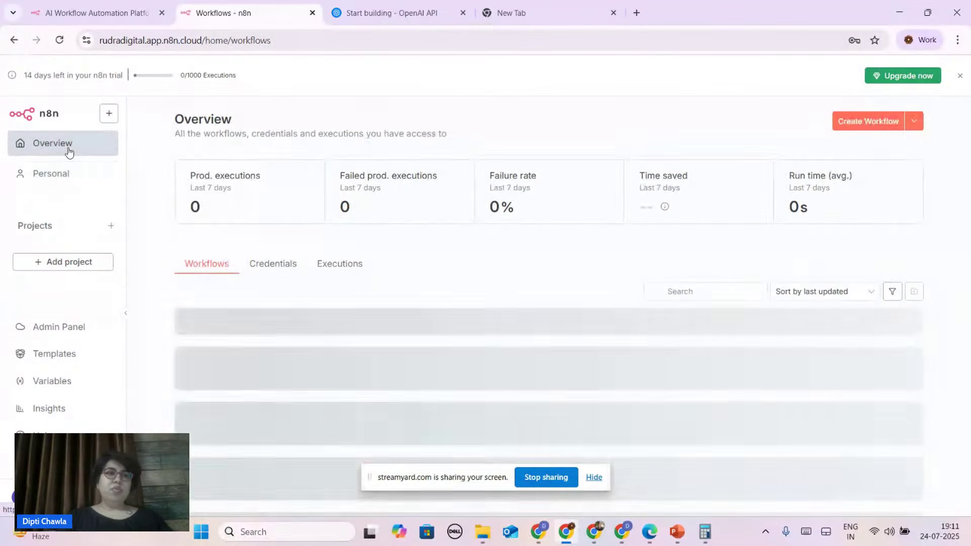
click(871, 123)
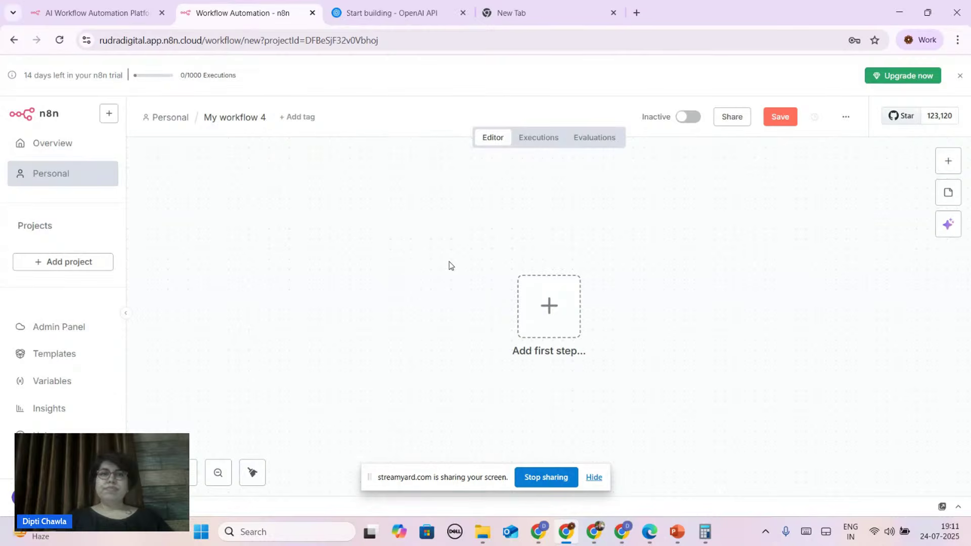
key(ctrl+v)
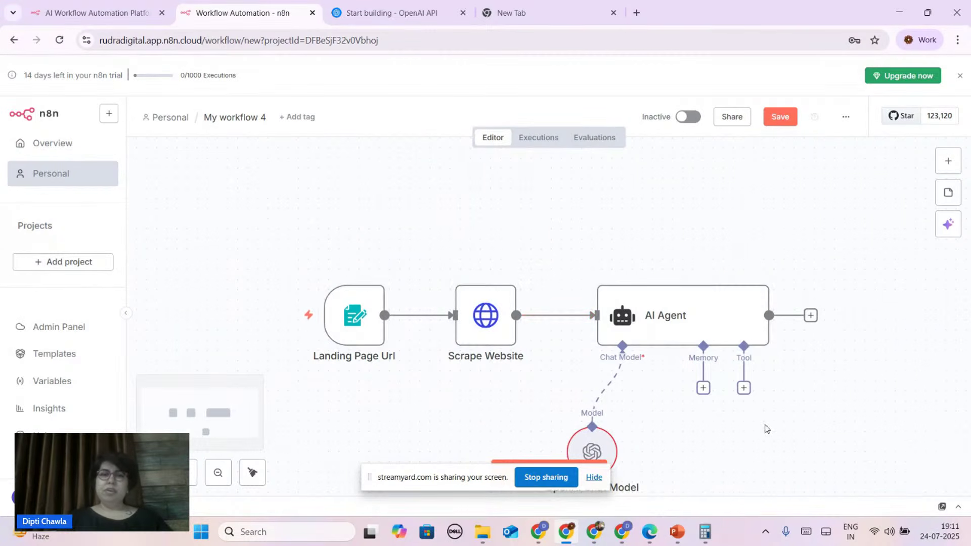
Try to execute the pasted workflow from its Landing Page Url trigger, and select the AI Agent node
click(350, 327)
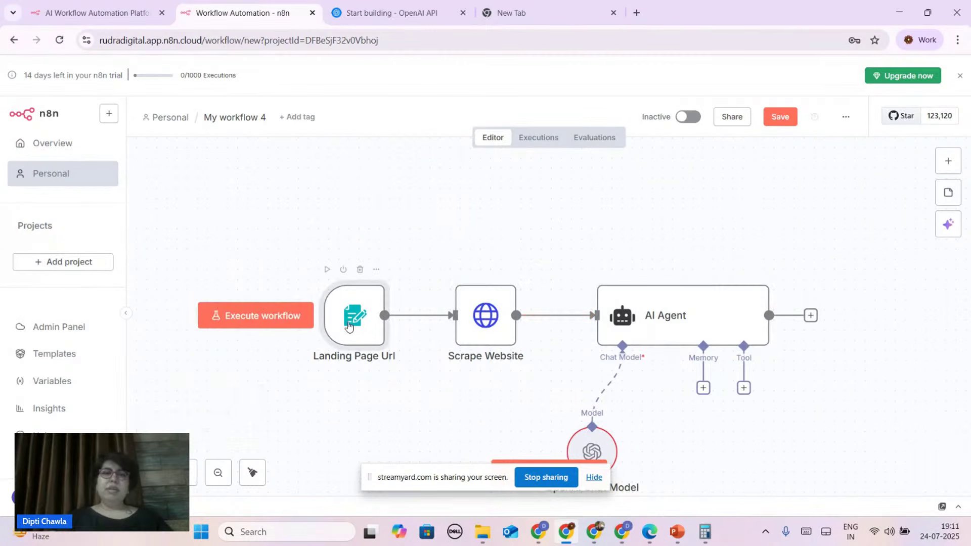
click(283, 315)
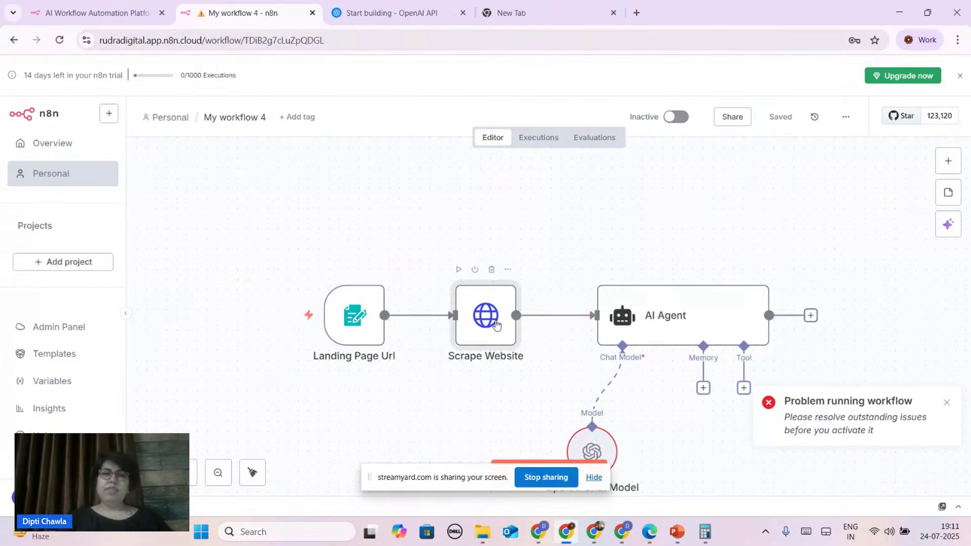
click(676, 320)
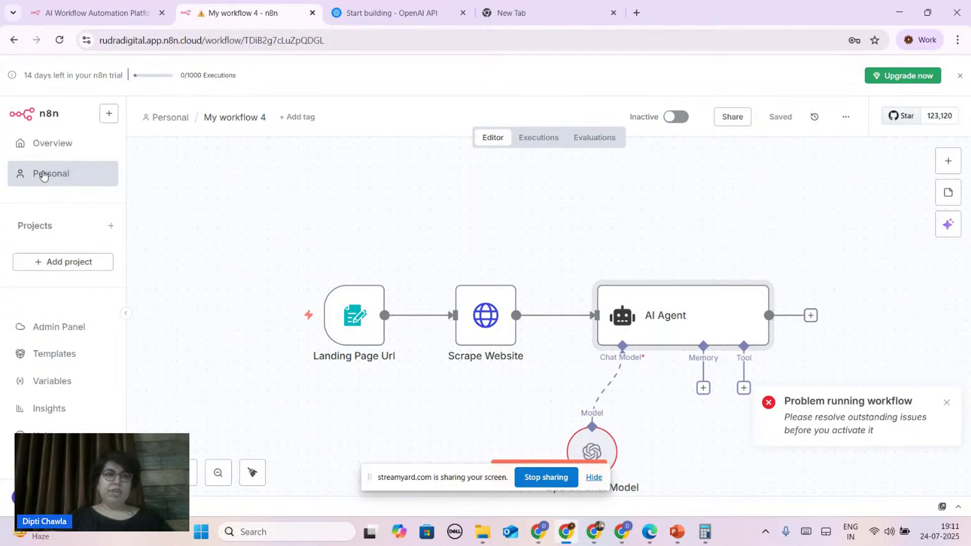
Go back to the overview and look through the list of saved workflows
click(62, 146)
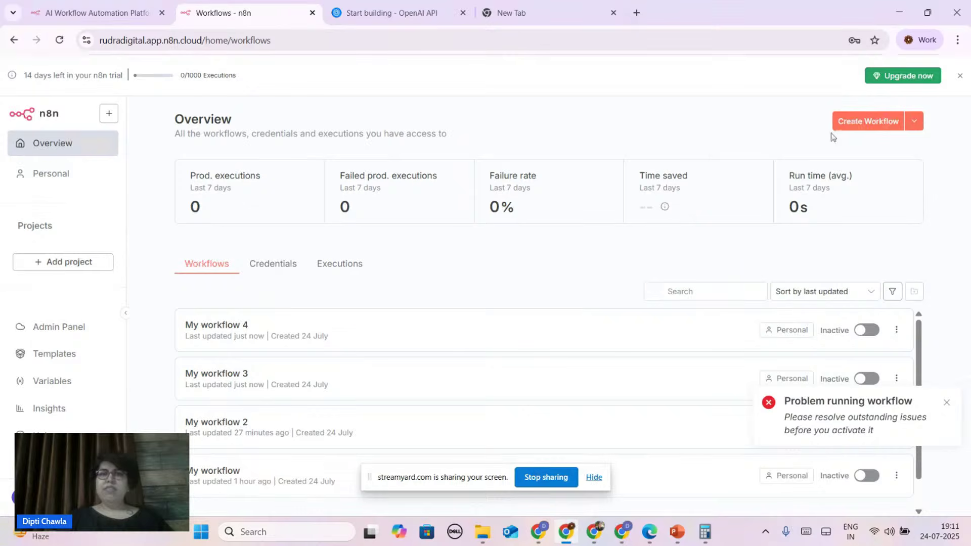
scroll(459, 405, down, 1)
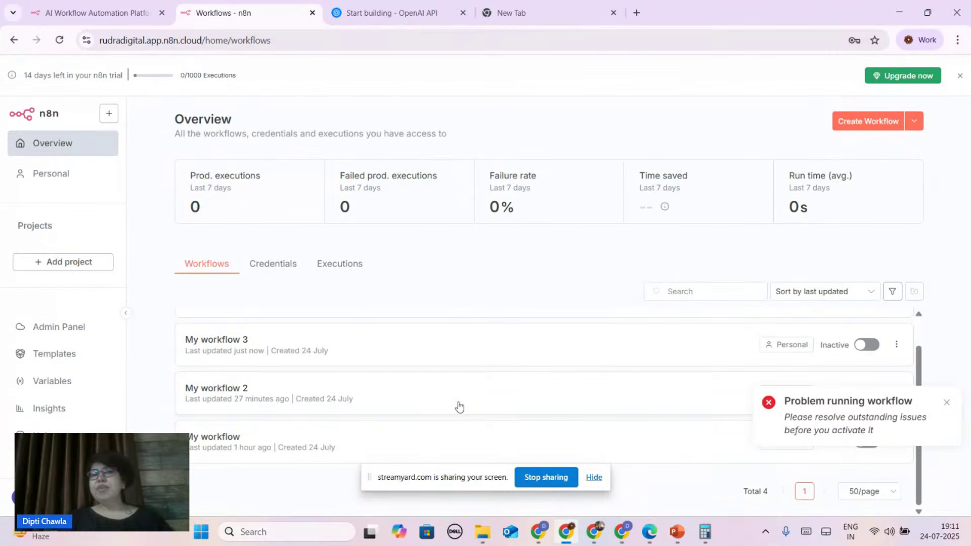
Create a new workflow from the overview and add a manual trigger as its first step
click(884, 125)
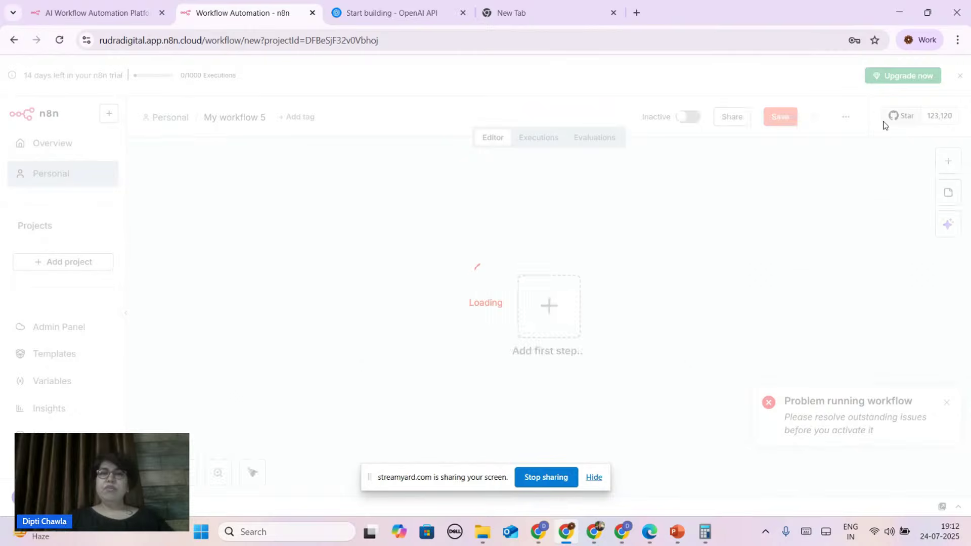
click(544, 313)
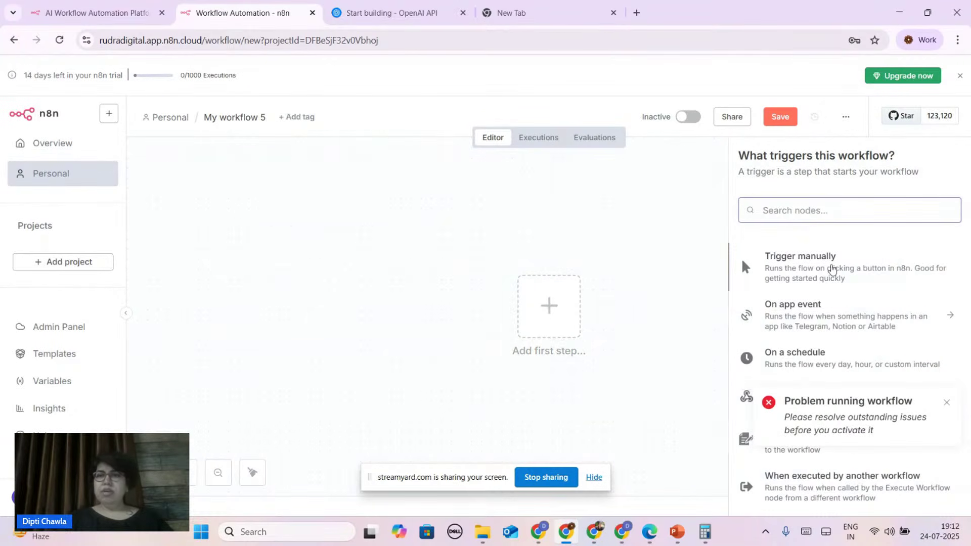
scroll(834, 283, down, 2)
scroll(837, 294, down, 1)
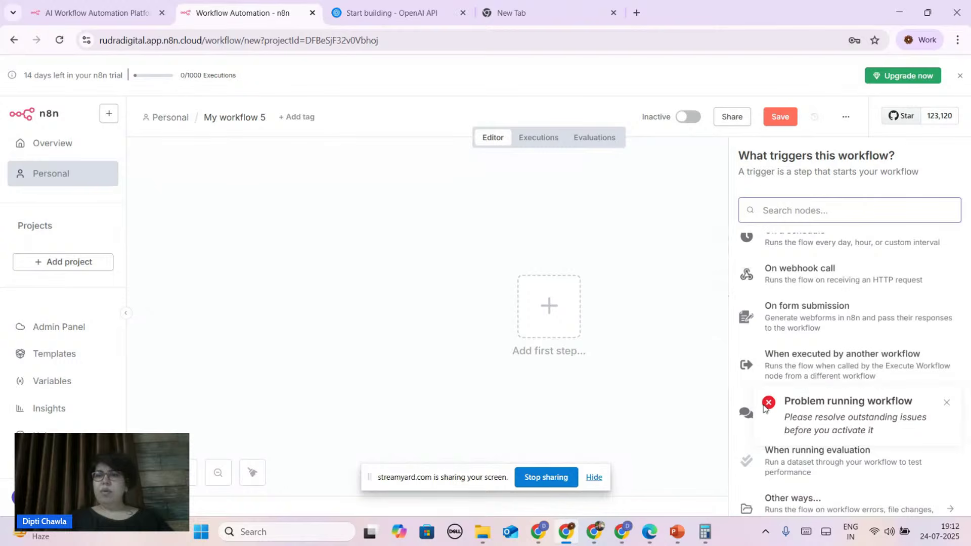
click(946, 403)
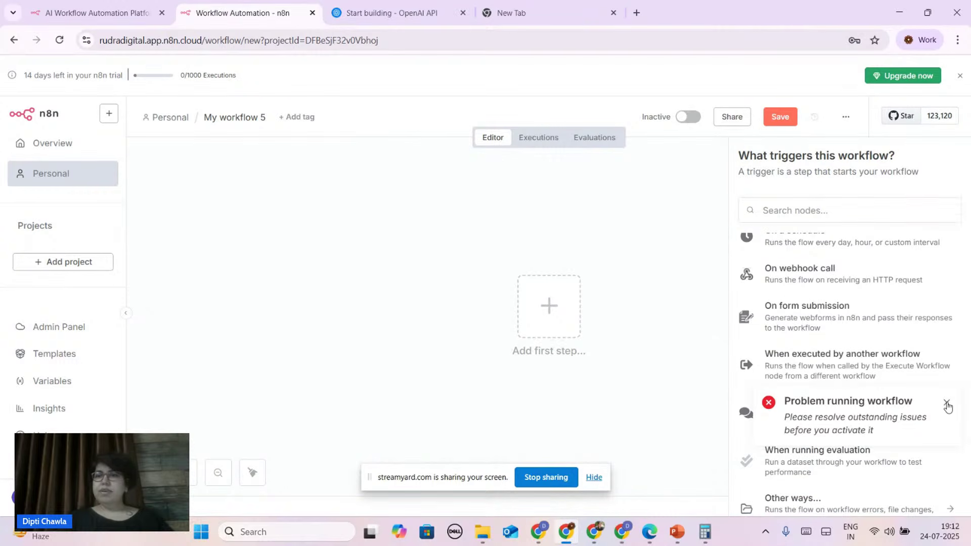
scroll(801, 309, down, 1)
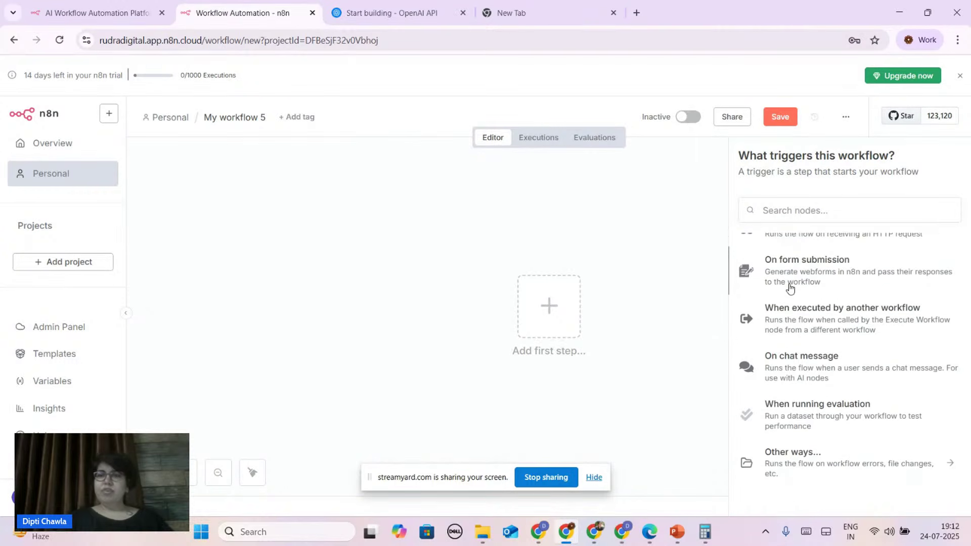
scroll(790, 289, up, 1)
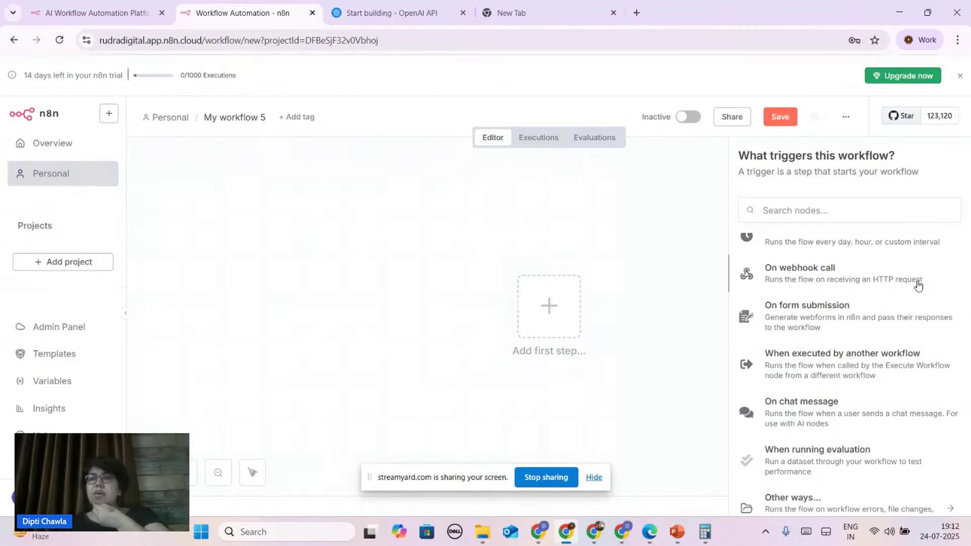
scroll(919, 286, up, 2)
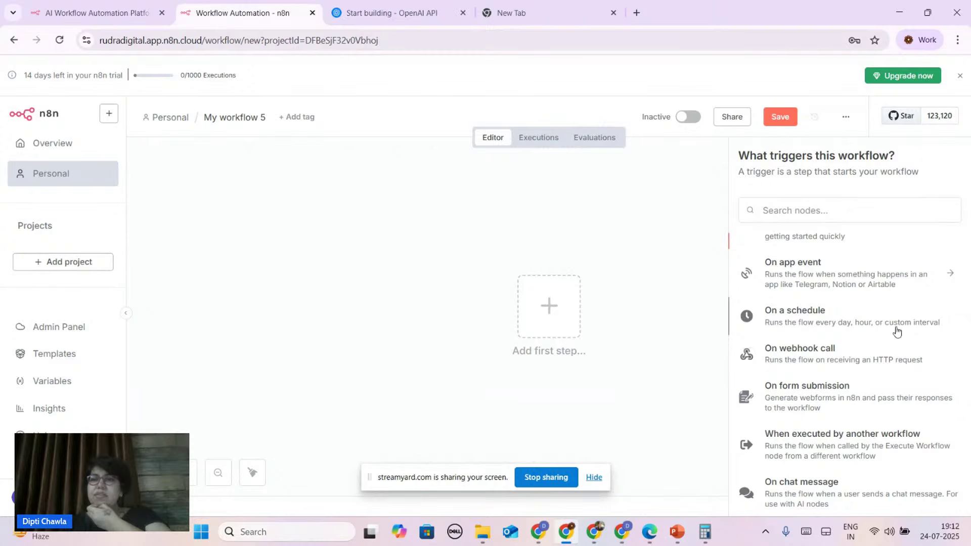
scroll(817, 288, up, 1)
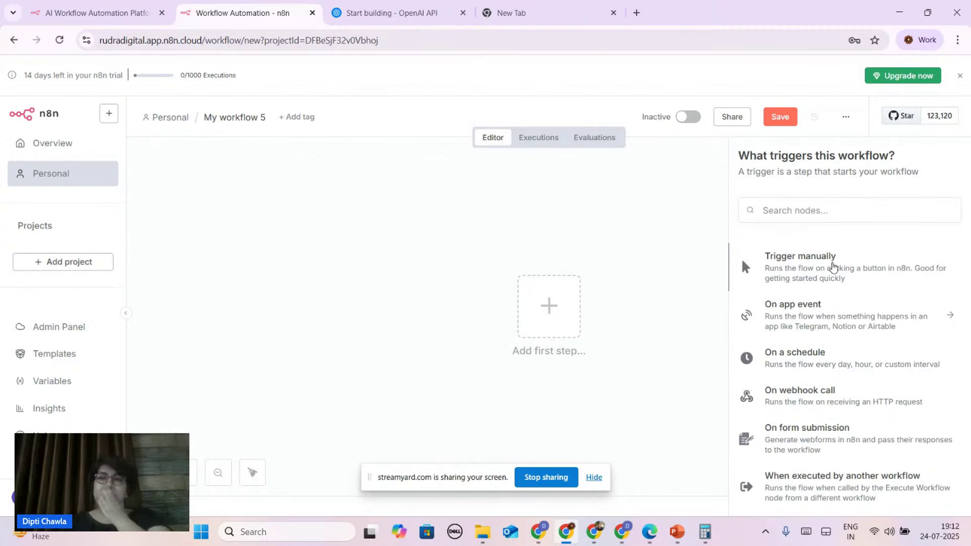
click(833, 266)
Add a Google Gemini node with the Upload a file action after the manual trigger
mouse_move(560, 321)
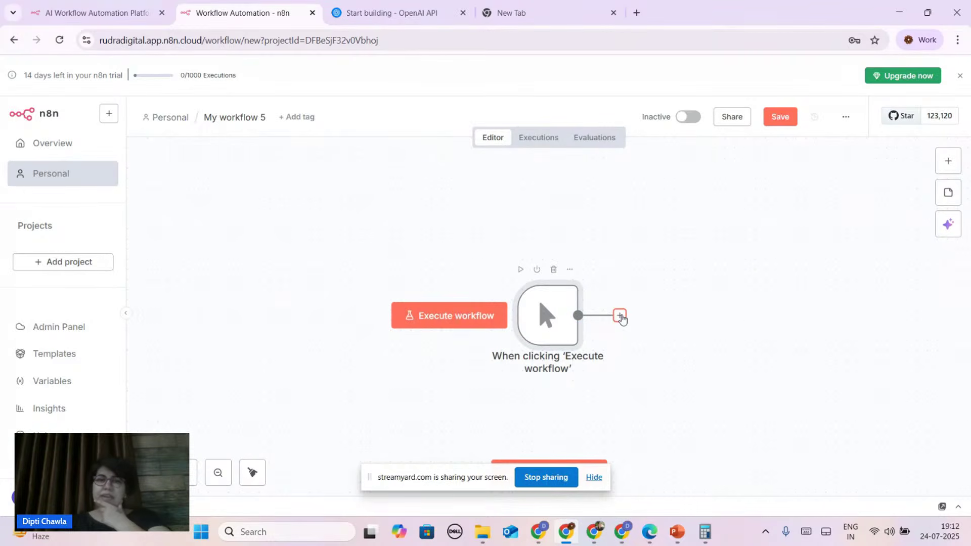
click(620, 315)
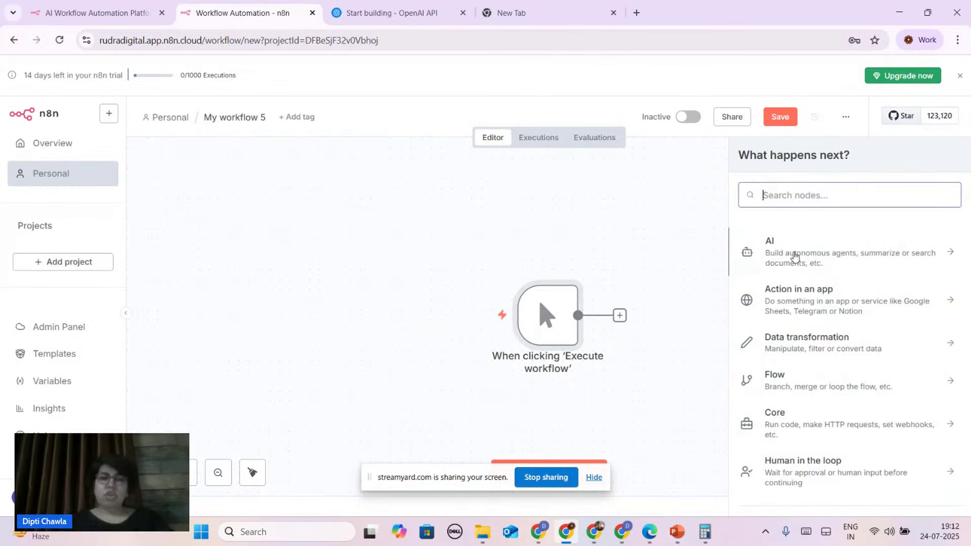
text(gm)
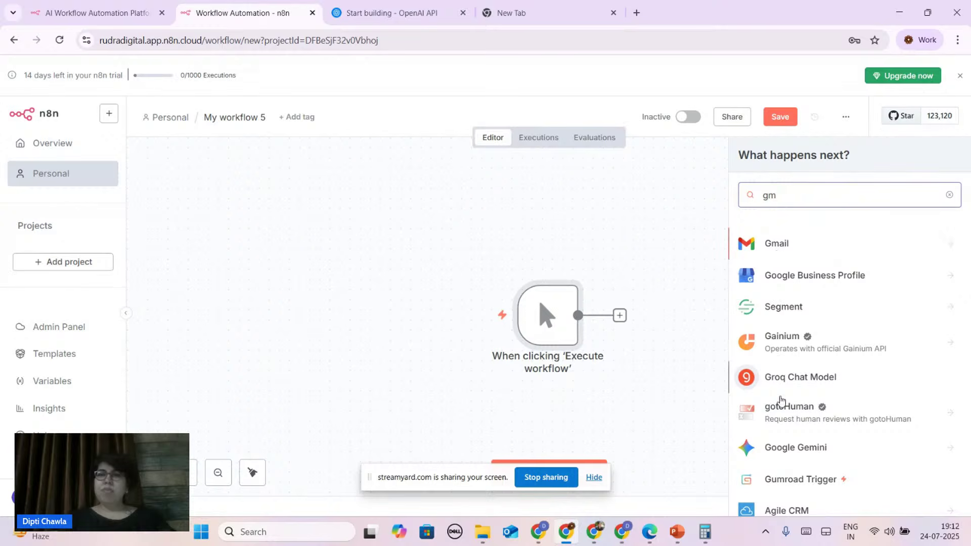
click(815, 450)
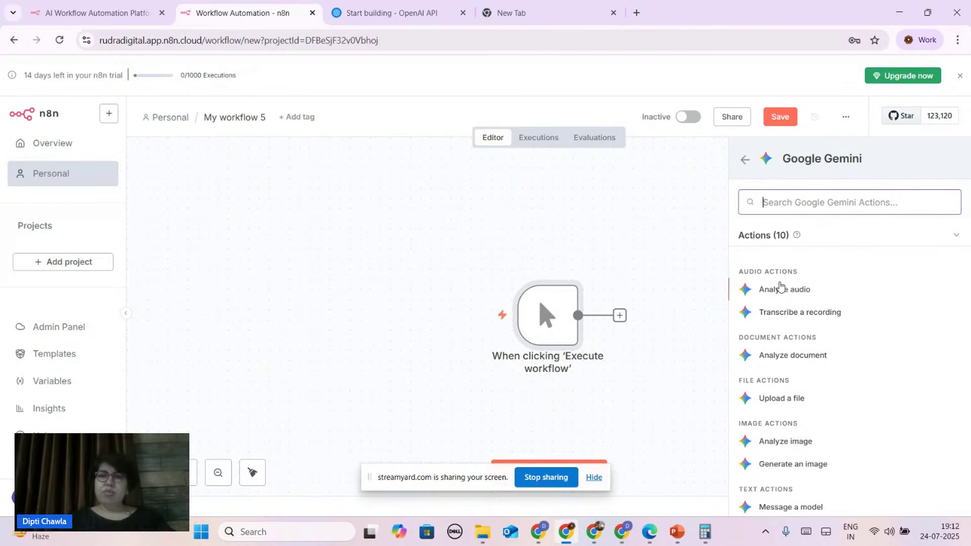
scroll(796, 397, down, 2)
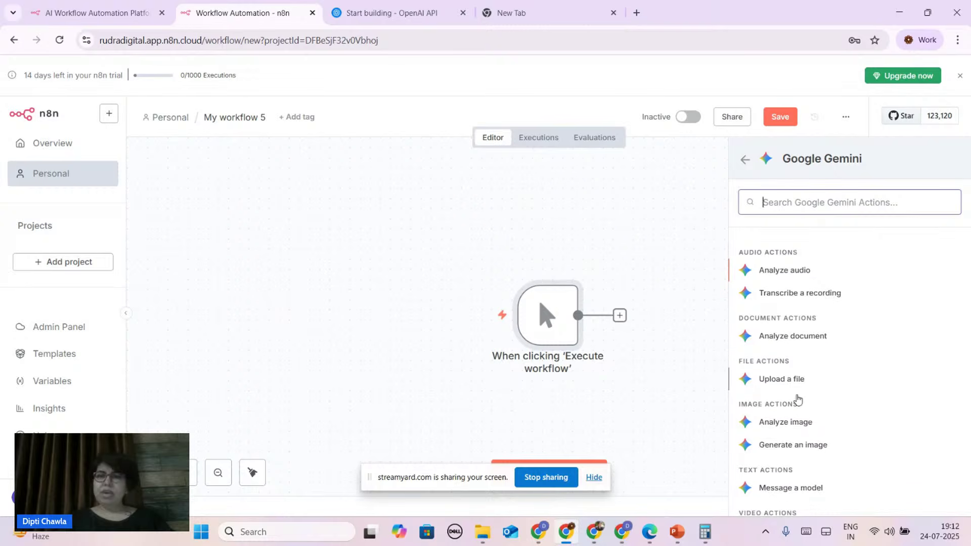
click(779, 355)
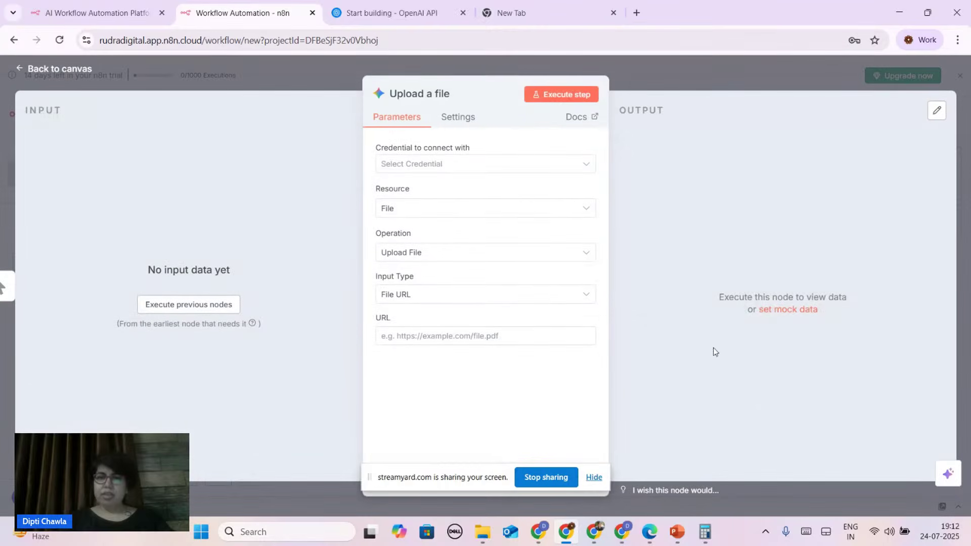
Check the credential choices, execute the nodes before Upload a file, and ask the AI Assistant about the node's error
click(476, 162)
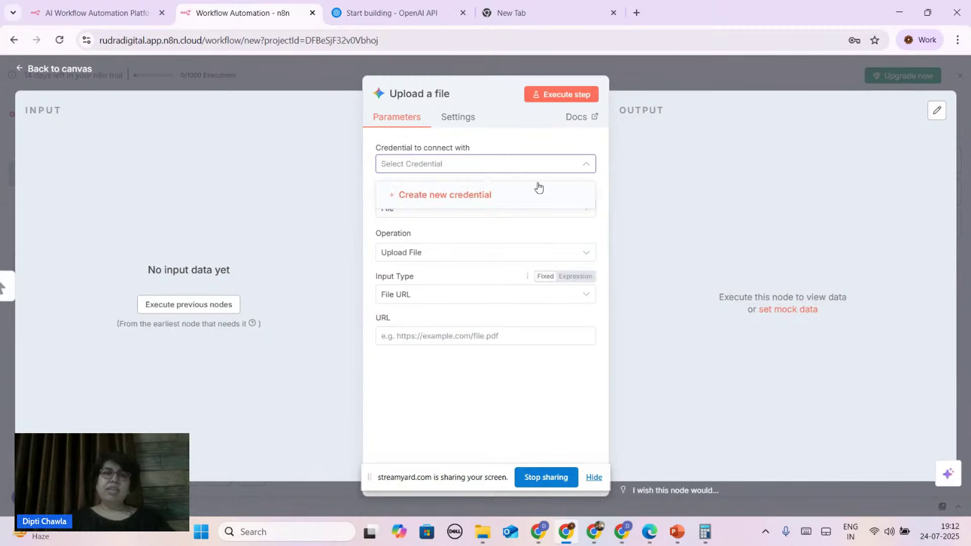
click(487, 133)
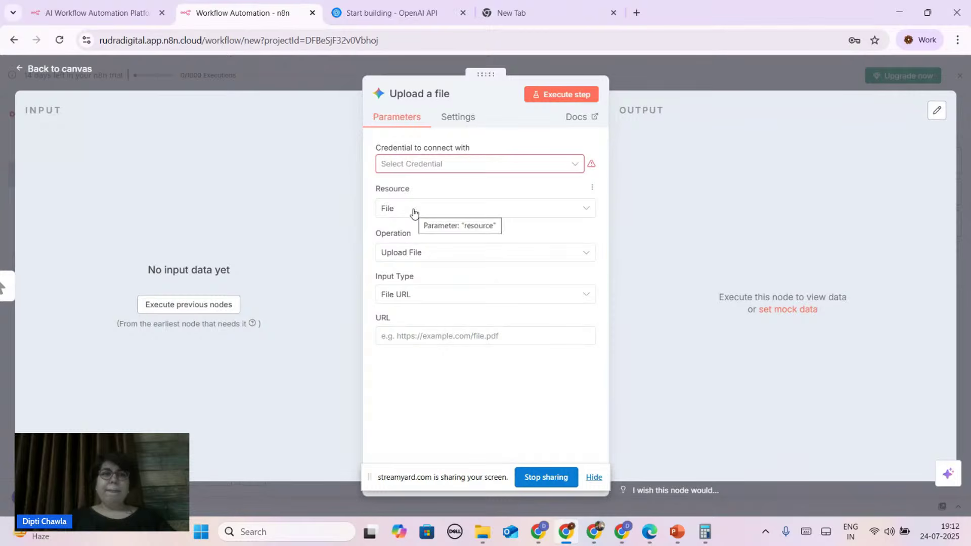
click(193, 308)
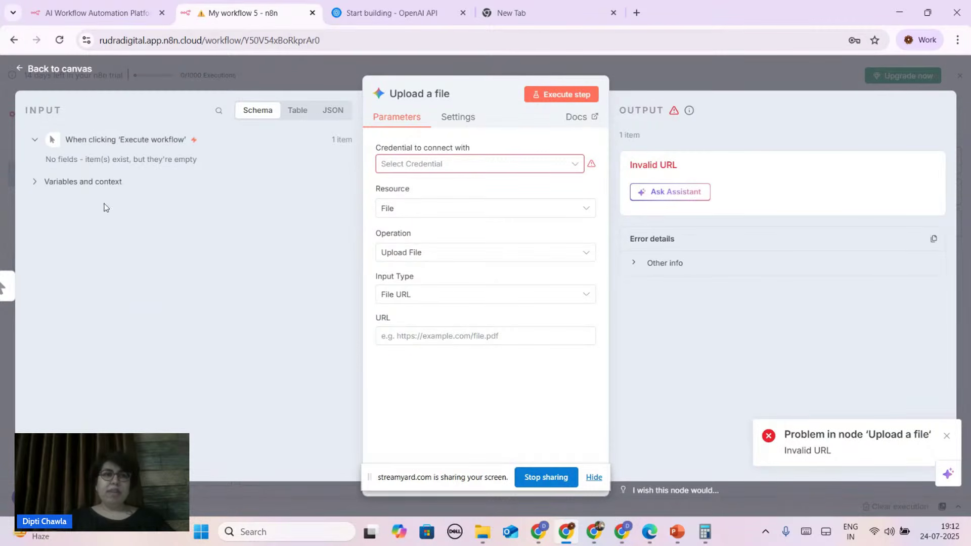
click(670, 192)
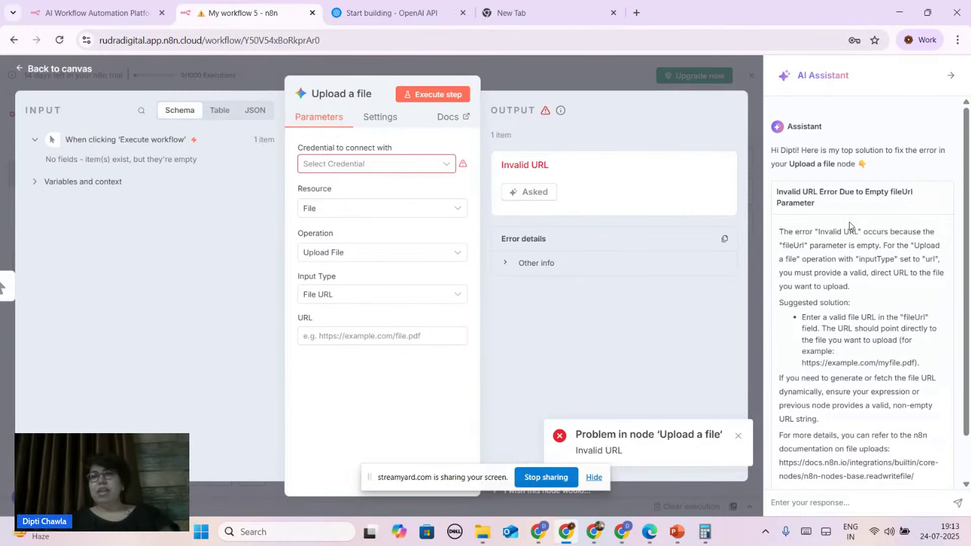
Change the Gemini node's resource to Audio with the Transcribe a Recording operation
click(326, 214)
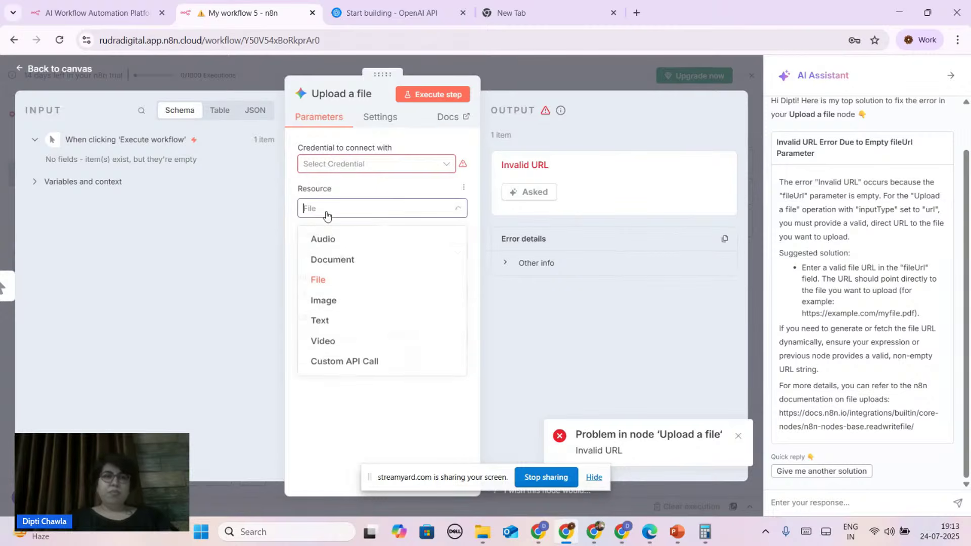
click(342, 241)
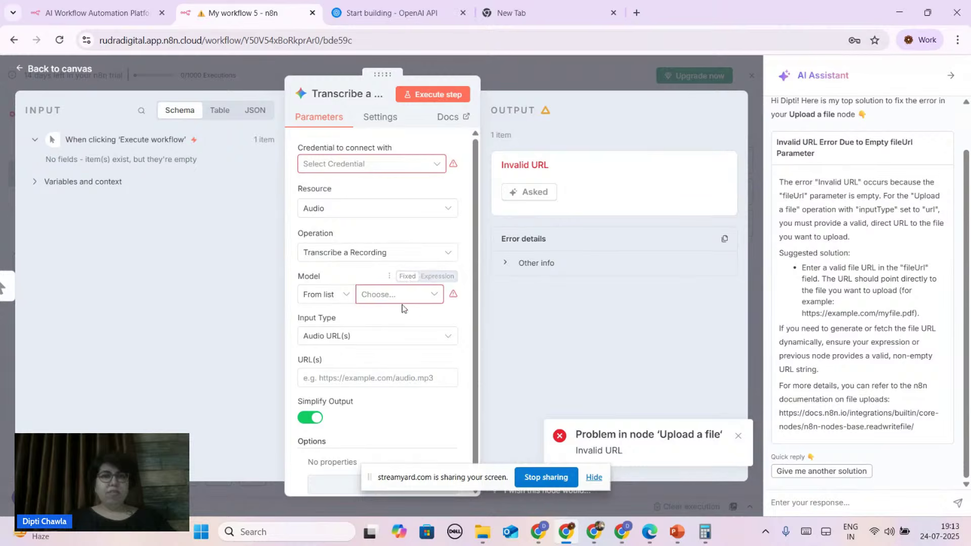
scroll(404, 309, down, 1)
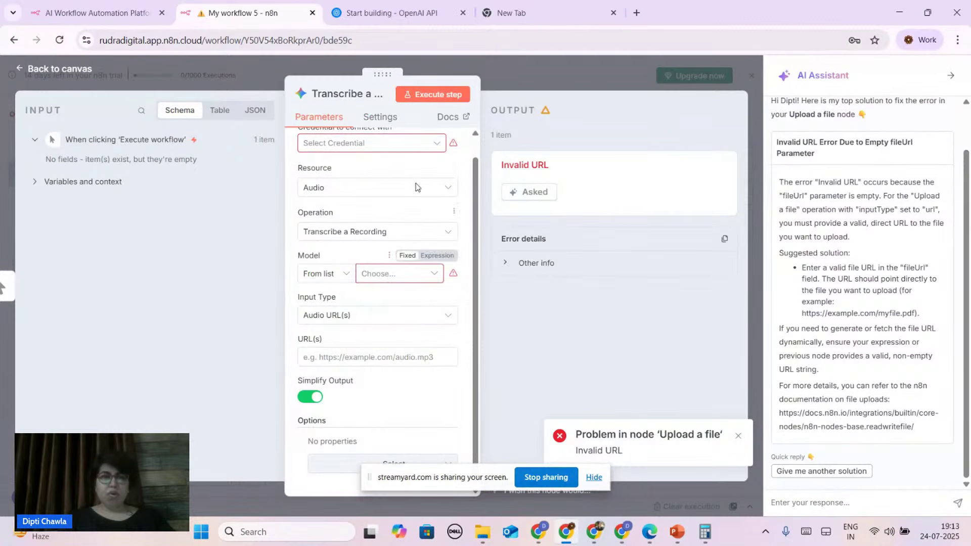
Look at the transcription node's settings and briefly open its Google Gemini documentation page
click(380, 122)
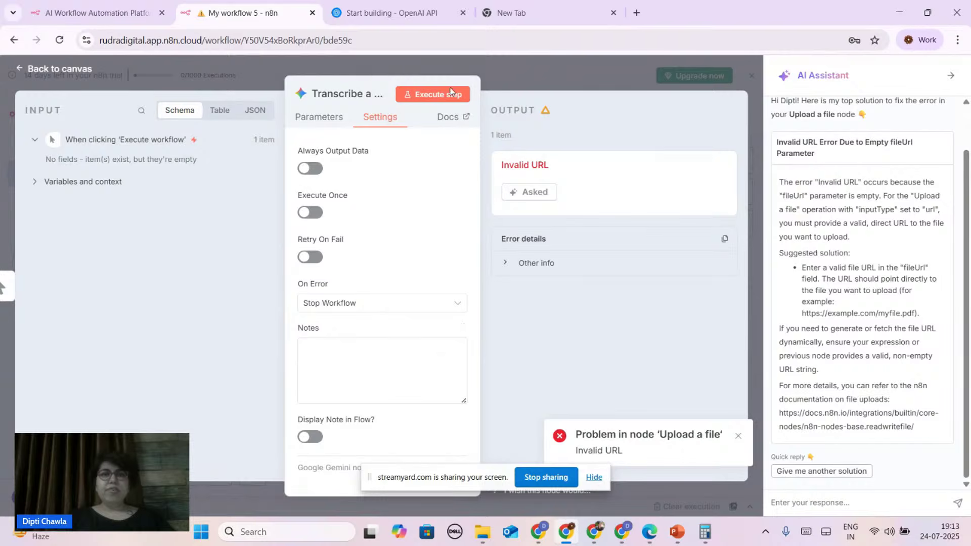
click(448, 118)
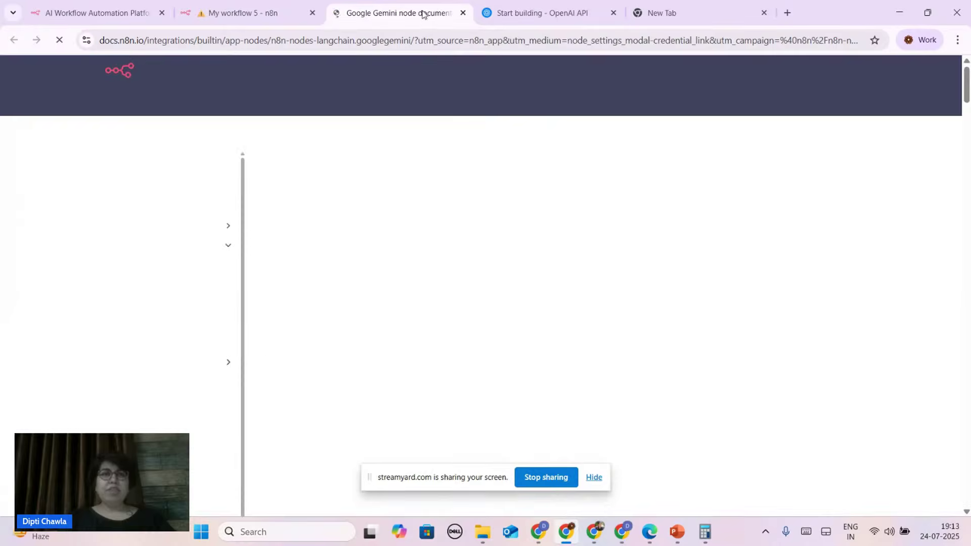
click(463, 13)
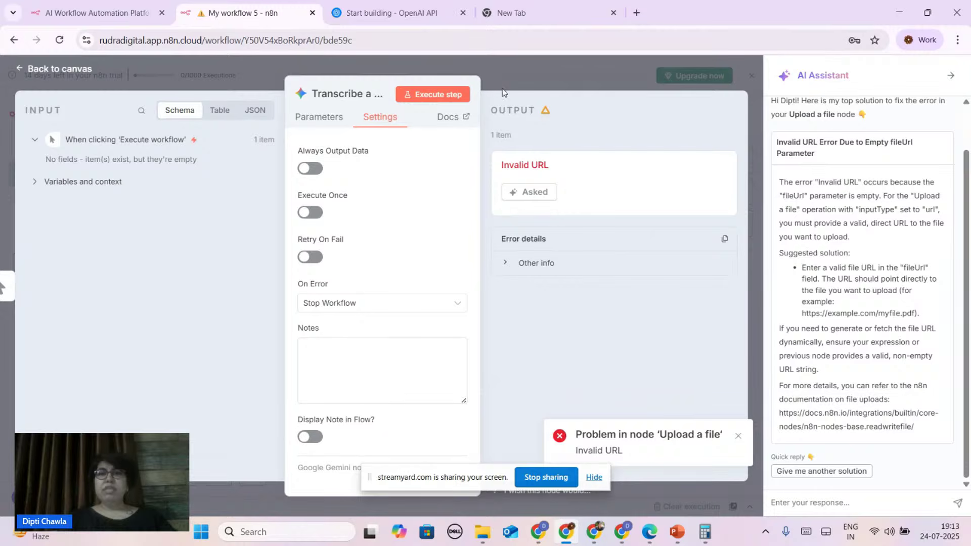
Try to execute the transcription step, return to the canvas and dismiss the error notifications
click(437, 96)
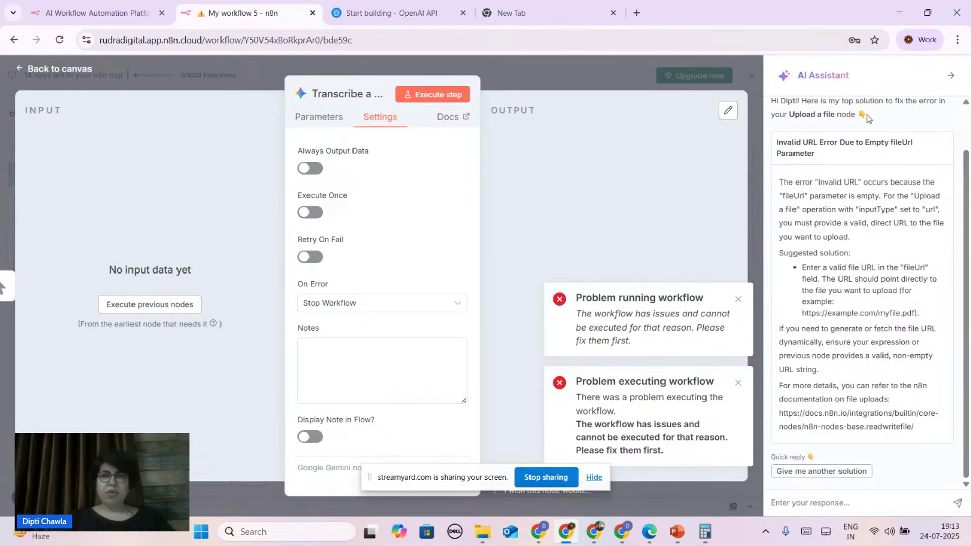
click(553, 71)
click(737, 300)
click(739, 382)
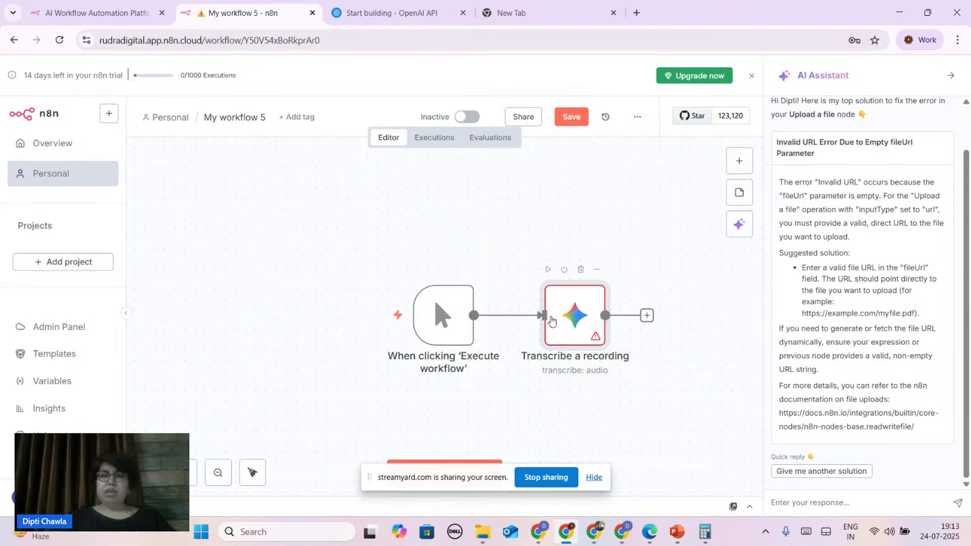
Close the AI Assistant and add a Filter node from the Data transformation category after the transcription node
click(647, 315)
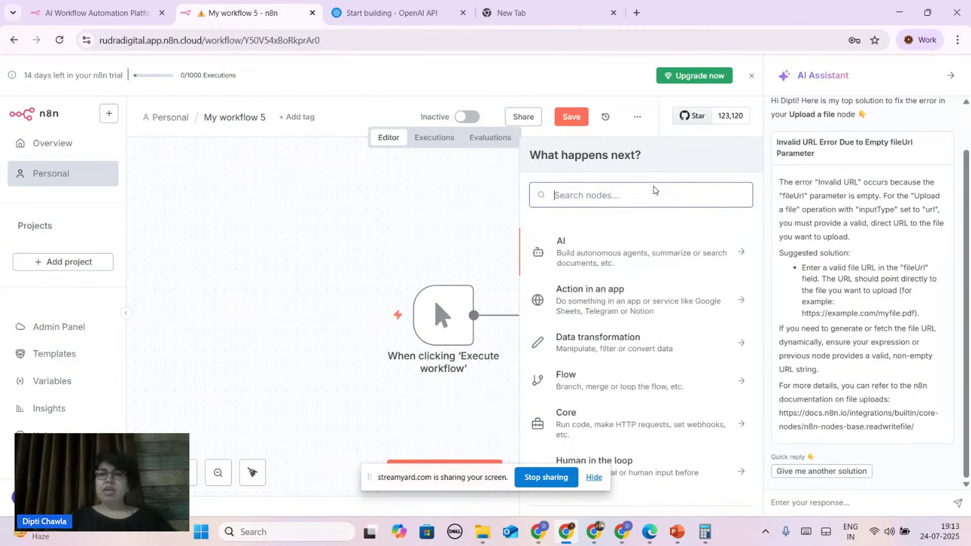
click(951, 75)
click(790, 193)
text(a)
key(BackSpace)
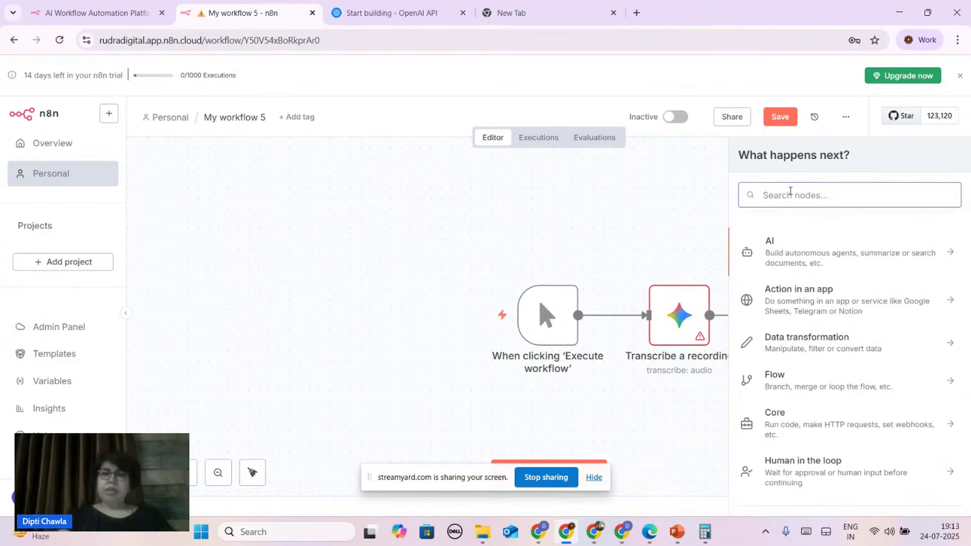
text(an)
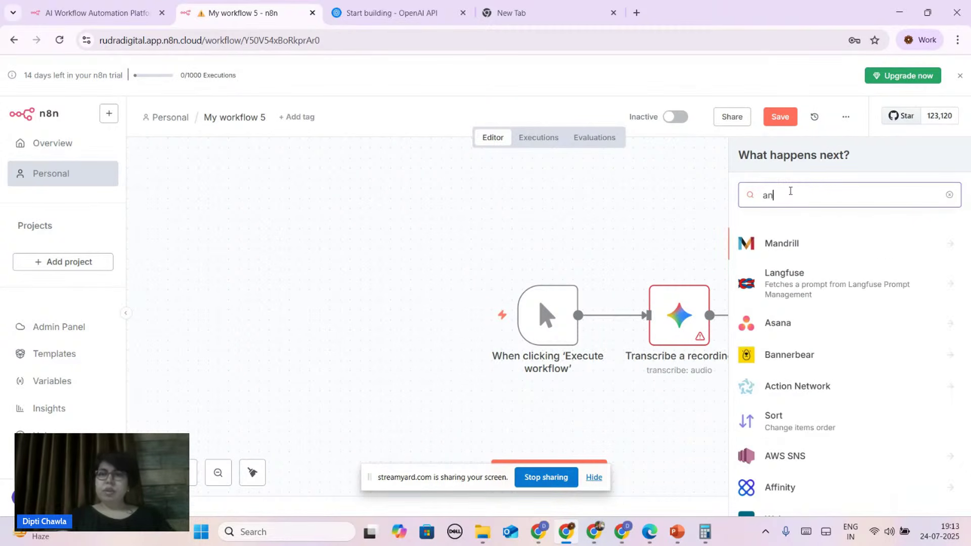
key(BackSpace)
key(BackSpace)
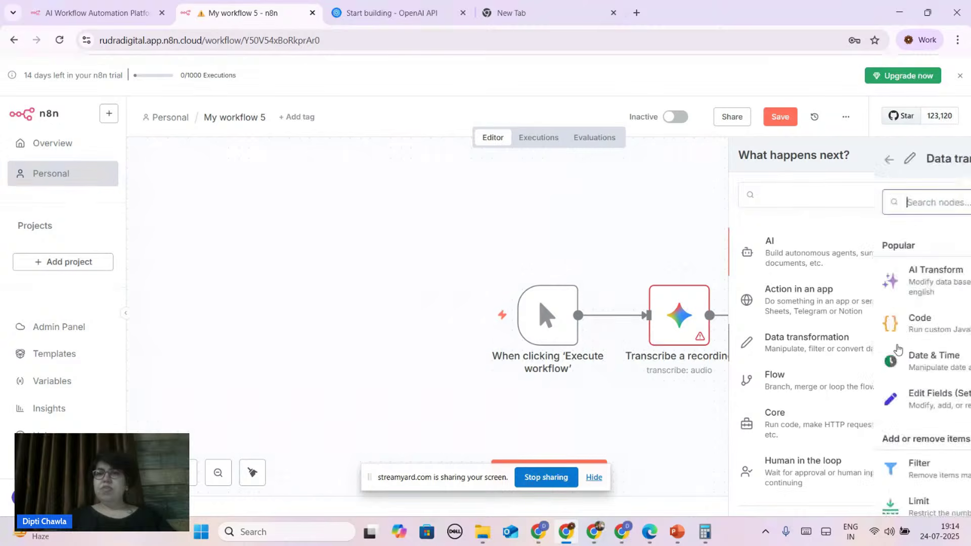
click(897, 349)
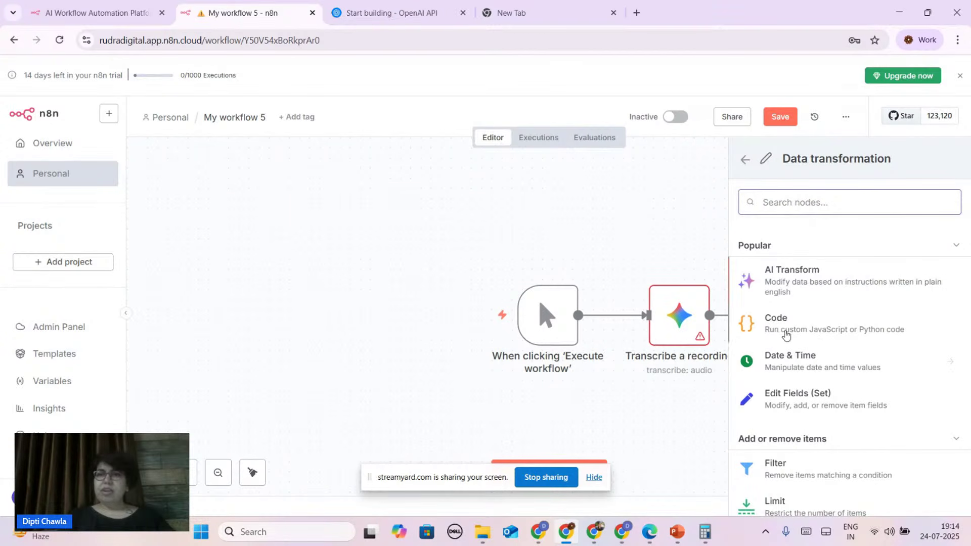
scroll(820, 427, down, 3)
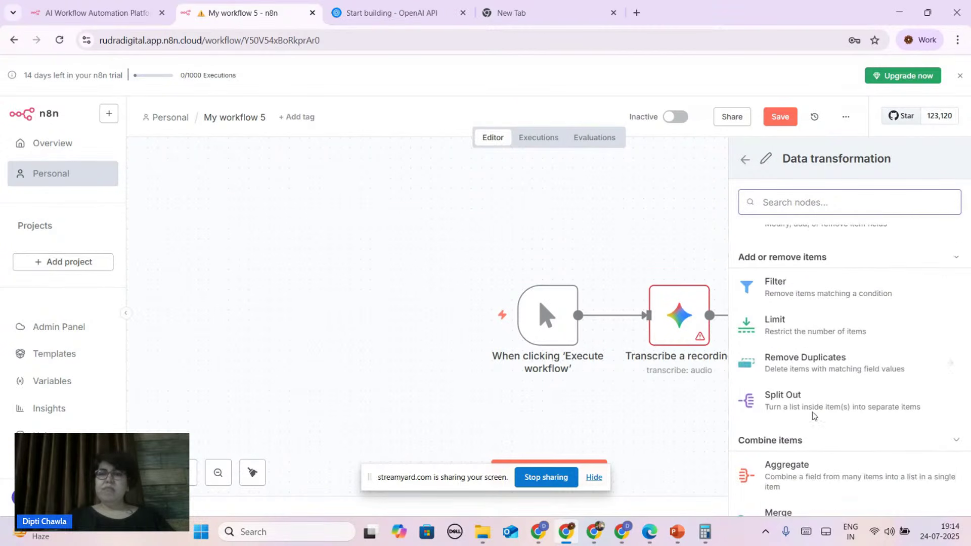
click(798, 294)
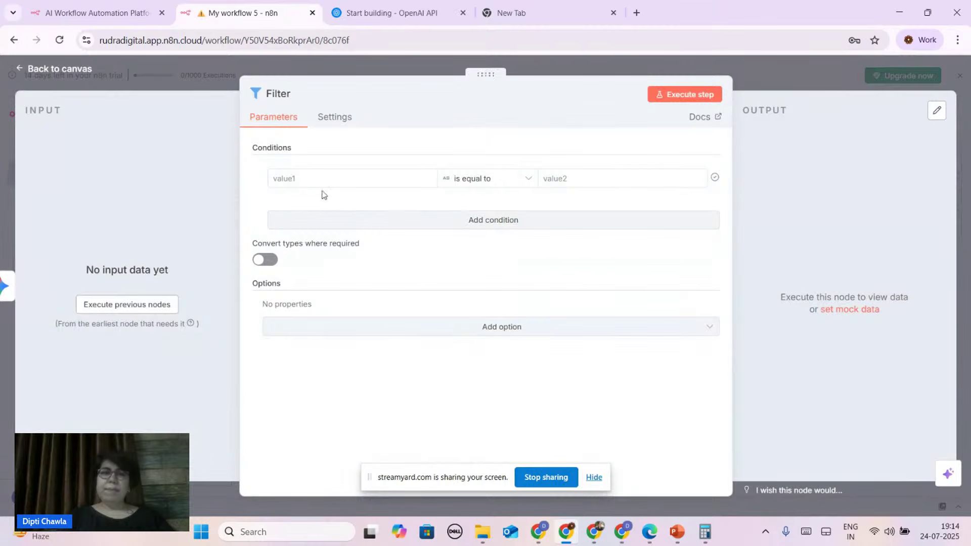
Enable converting types where required in the Filter node
click(360, 180)
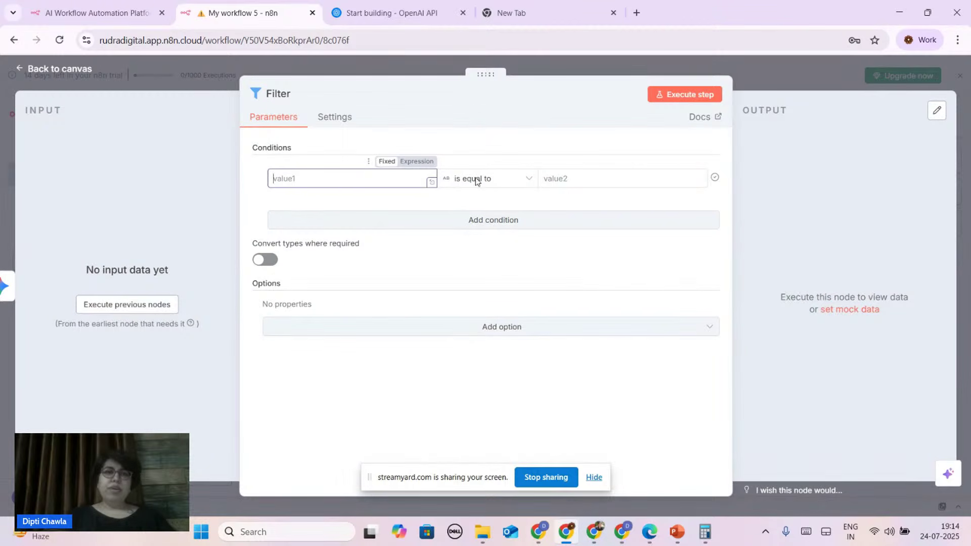
click(274, 262)
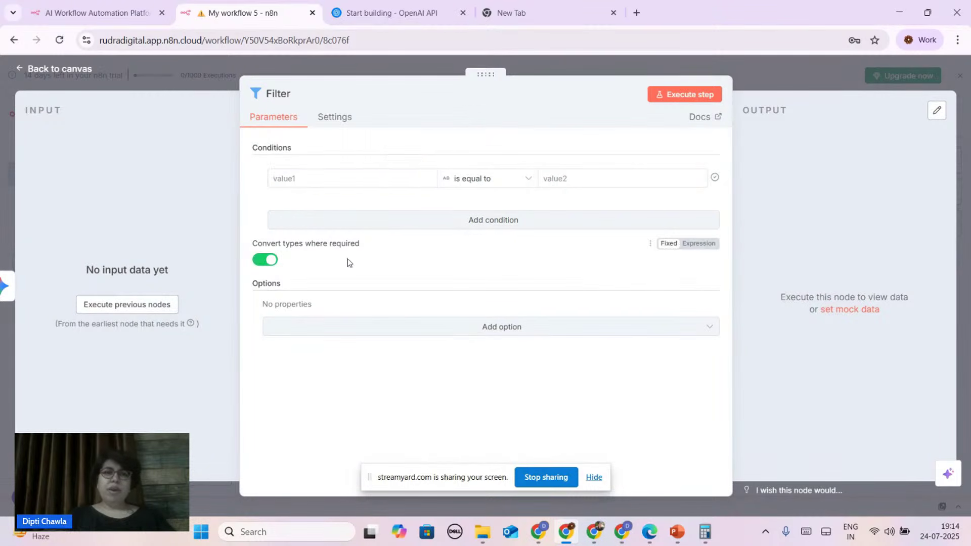
Look at the Filter node's two condition value fields and return to the workflow canvas
click(323, 185)
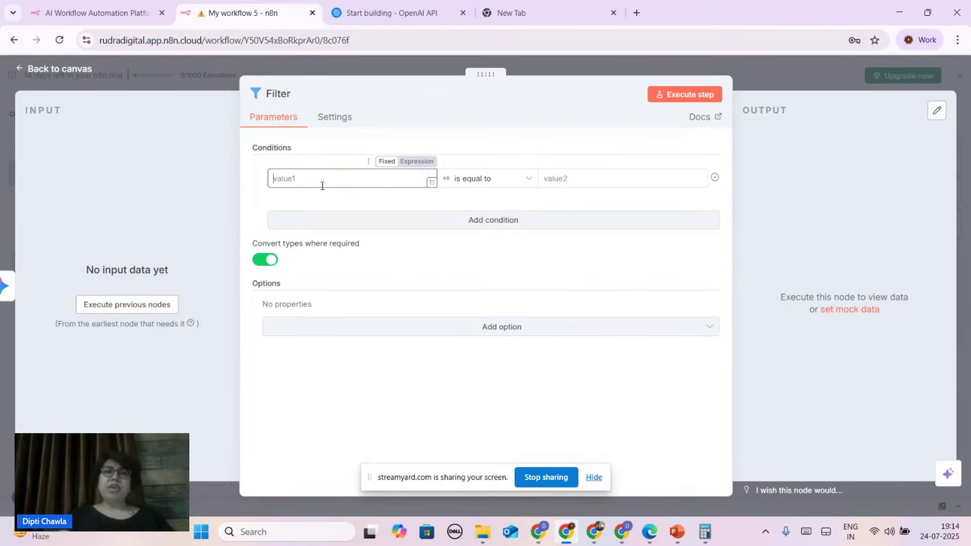
click(611, 183)
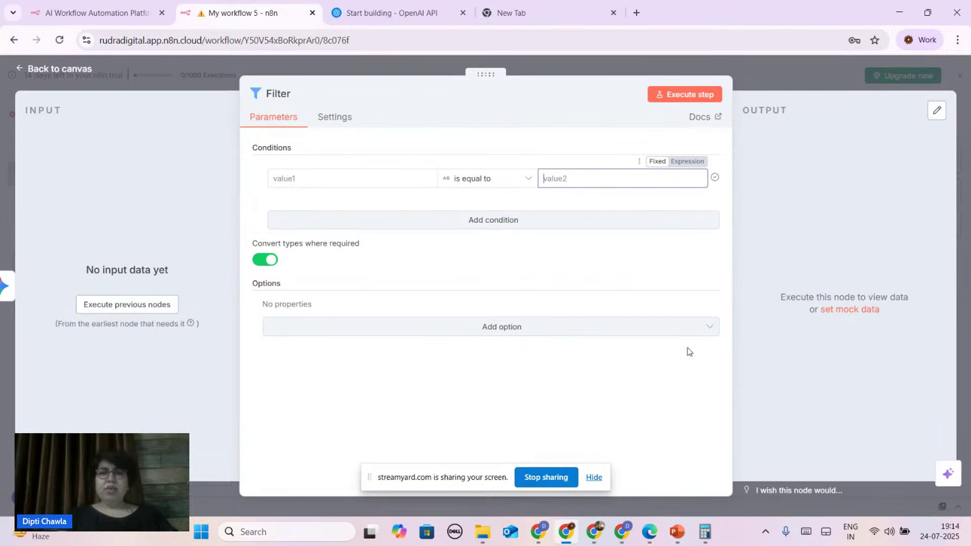
click(793, 167)
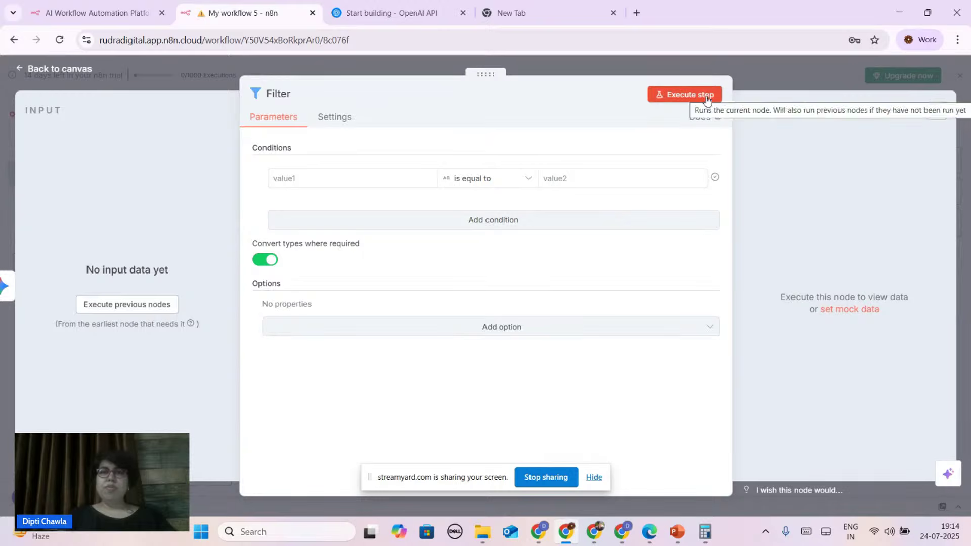
key(Escape)
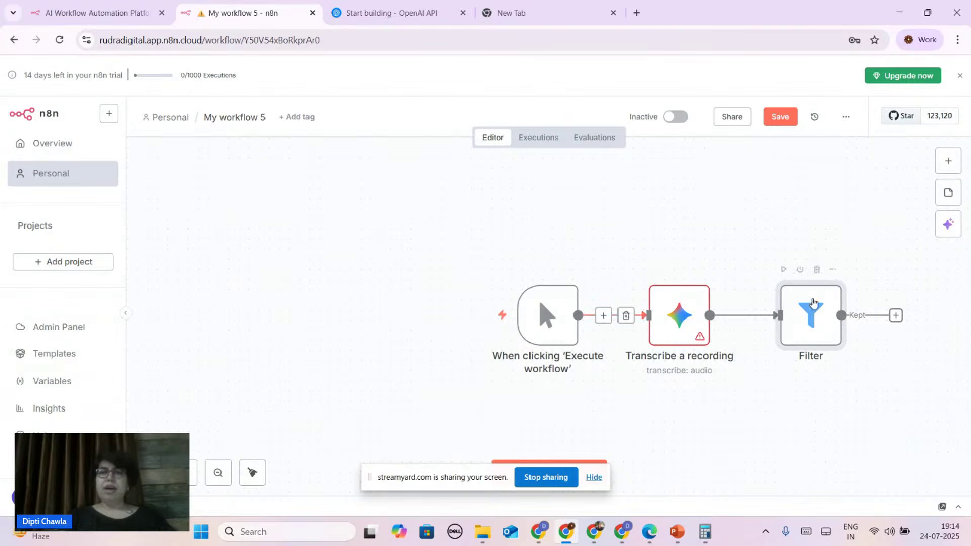
scroll(903, 355, down, 3)
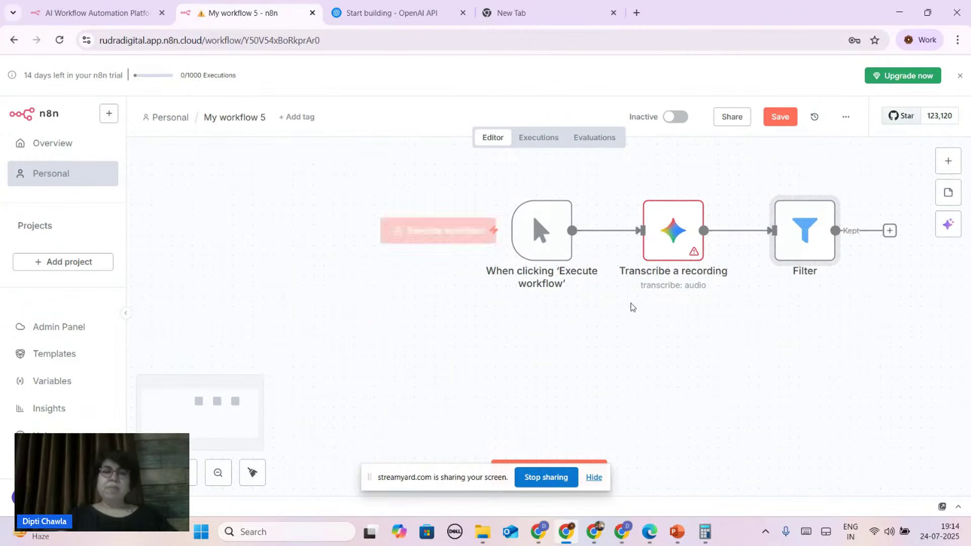
scroll(615, 237, right, 2)
scroll(614, 237, up, 1)
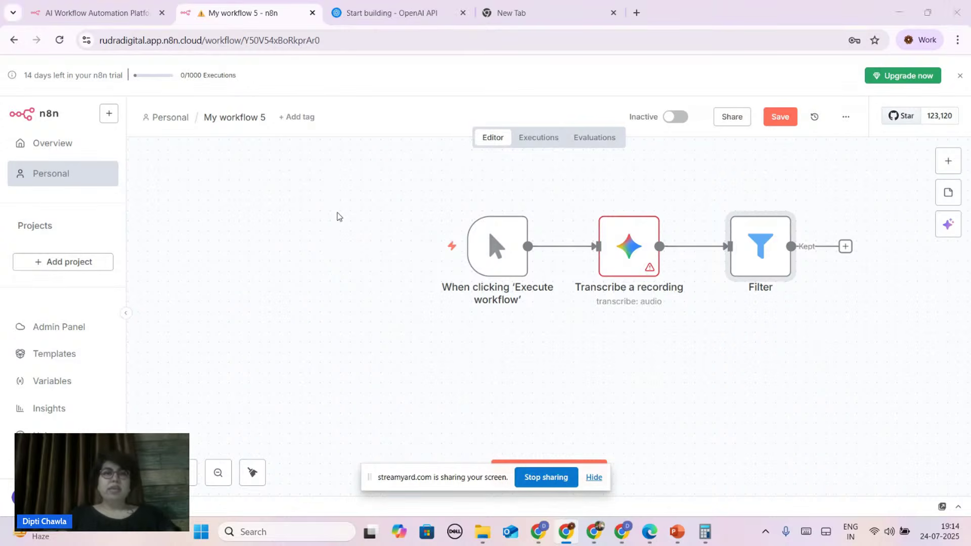
Switch to the Napkin AI page and review its Industry Impact Examples section
key(alt+Tab)
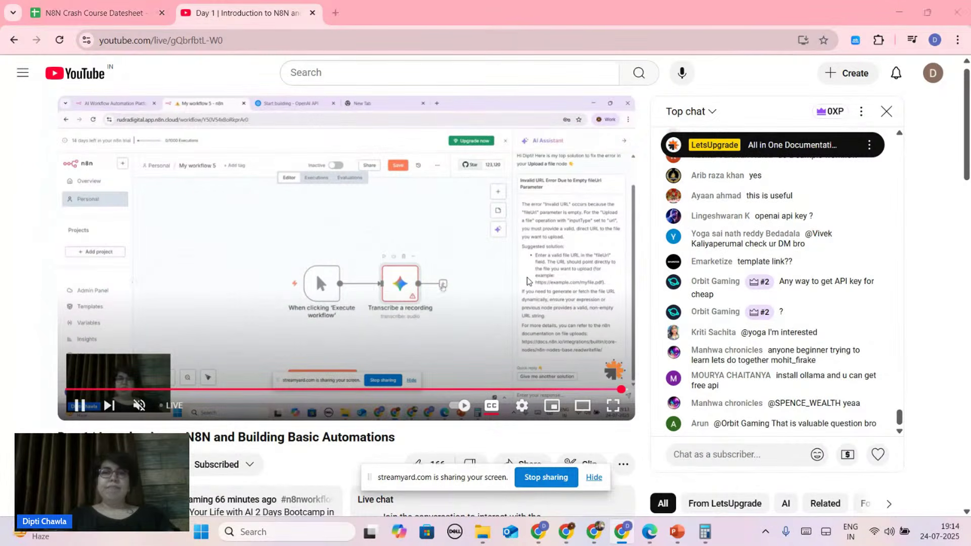
key(alt+Tab)
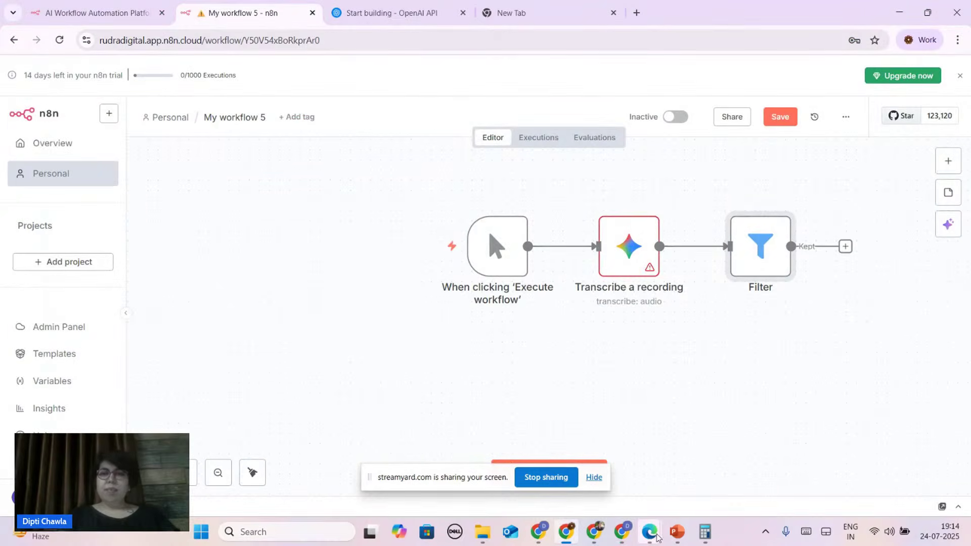
click(538, 531)
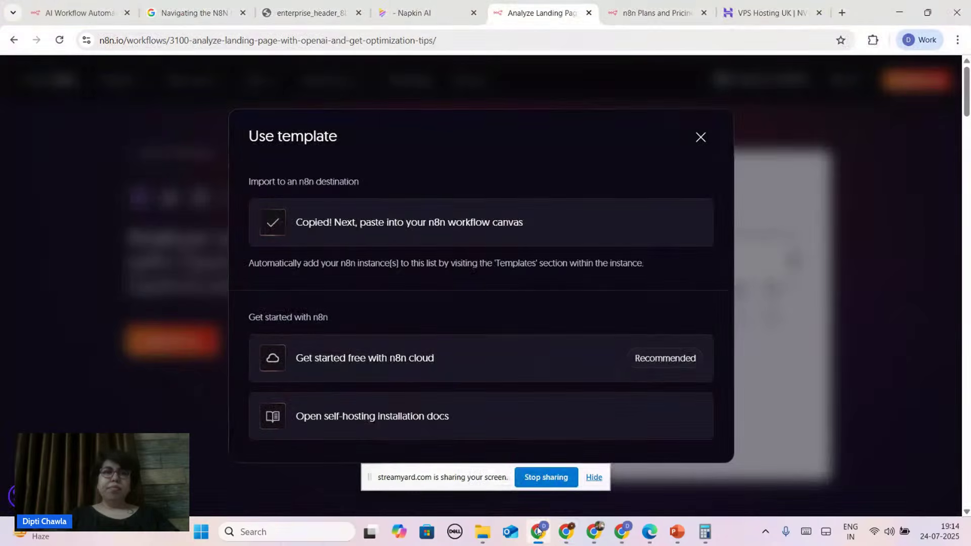
click(433, 12)
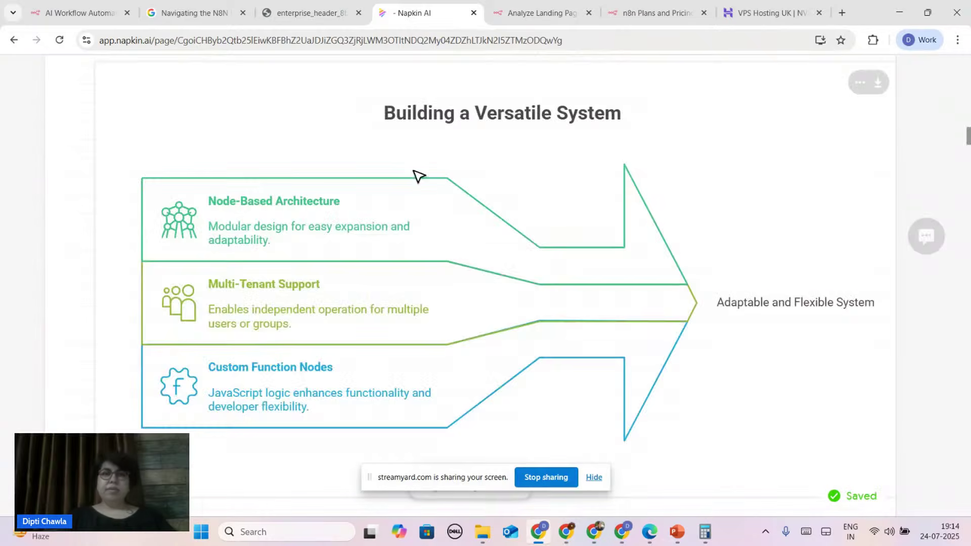
scroll(452, 311, down, 5)
scroll(451, 310, down, 5)
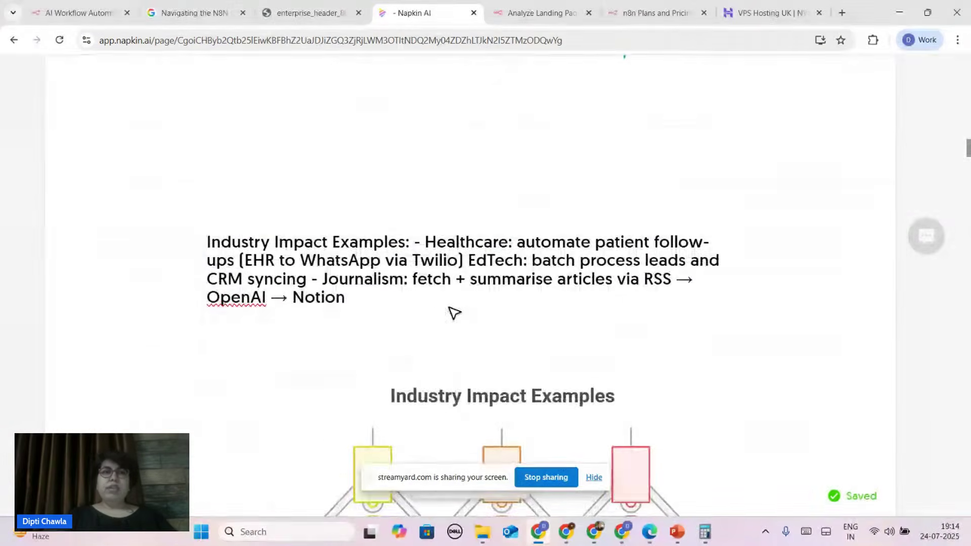
scroll(471, 286, down, 3)
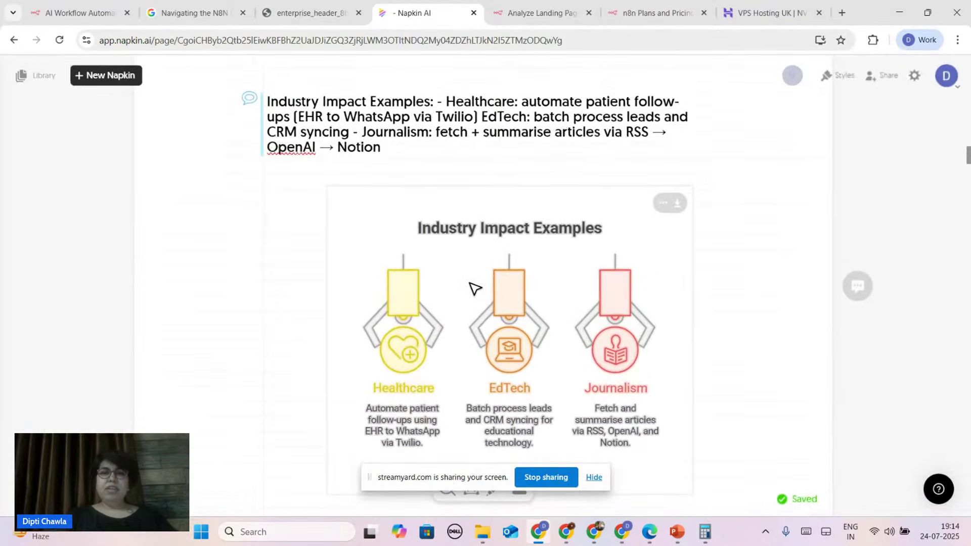
scroll(473, 286, down, 2)
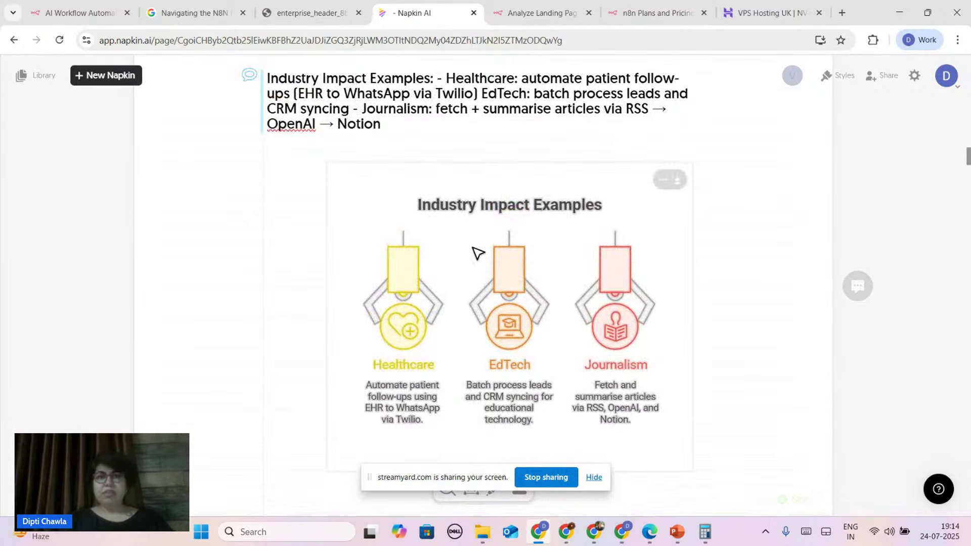
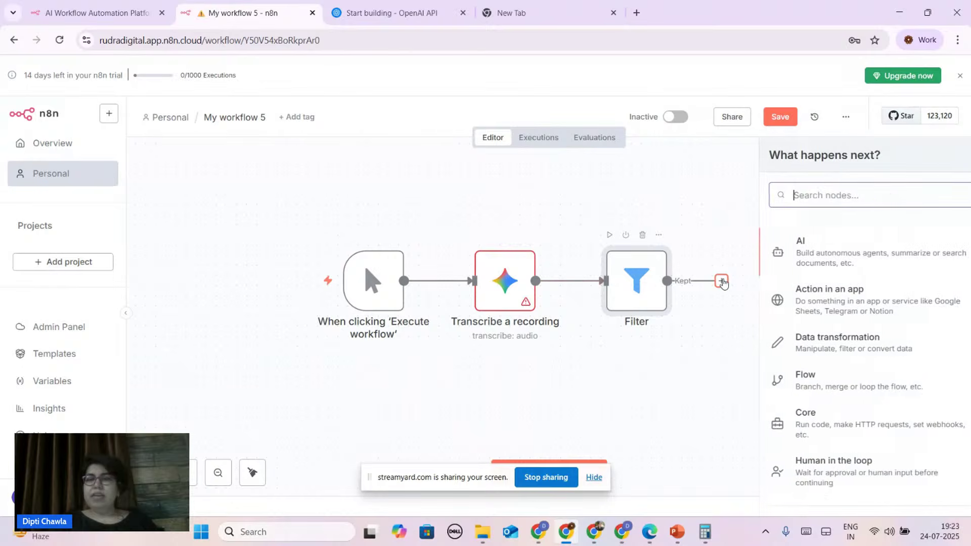
Add the Execute A Sub Workflow action from the Flow category after the Filter node and return to the canvas
scroll(871, 385, down, 1)
scroll(871, 386, down, 1)
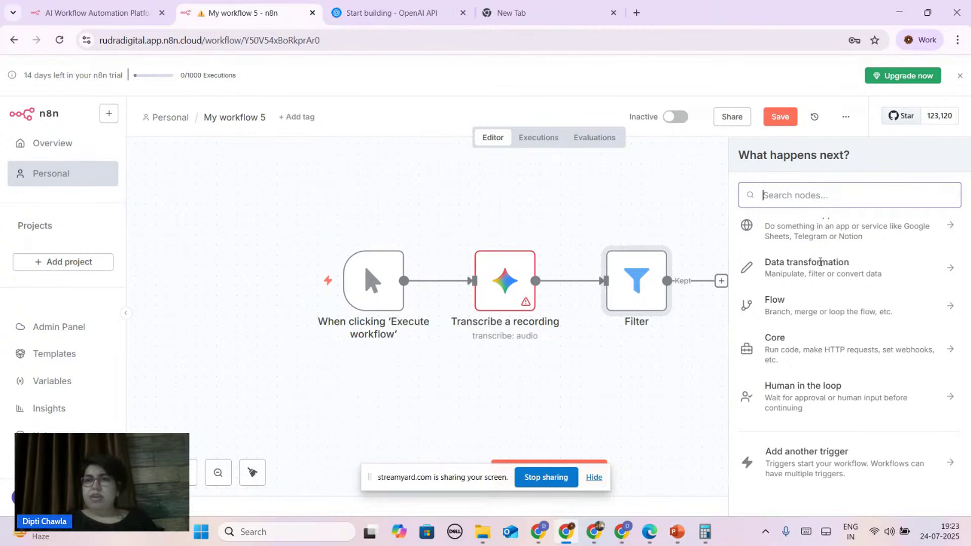
click(799, 309)
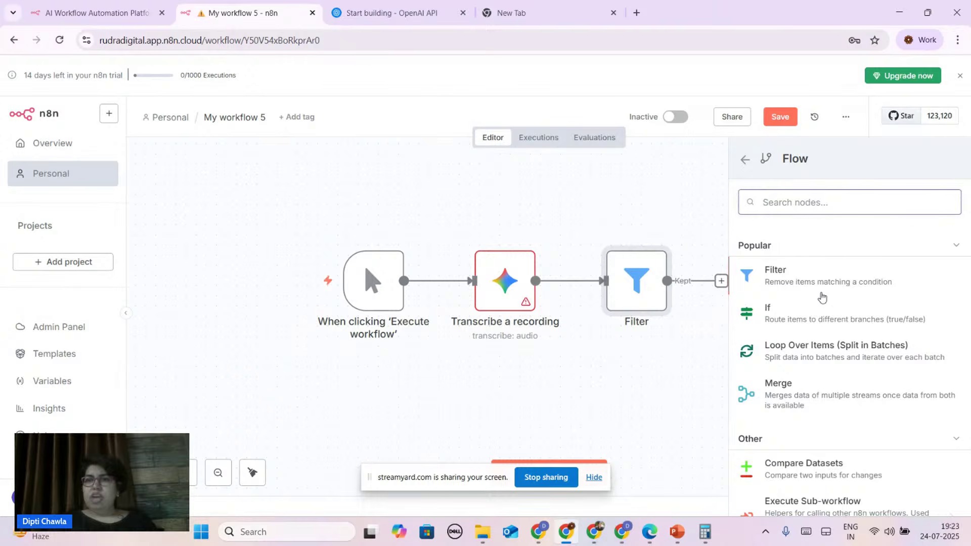
scroll(822, 298, down, 4)
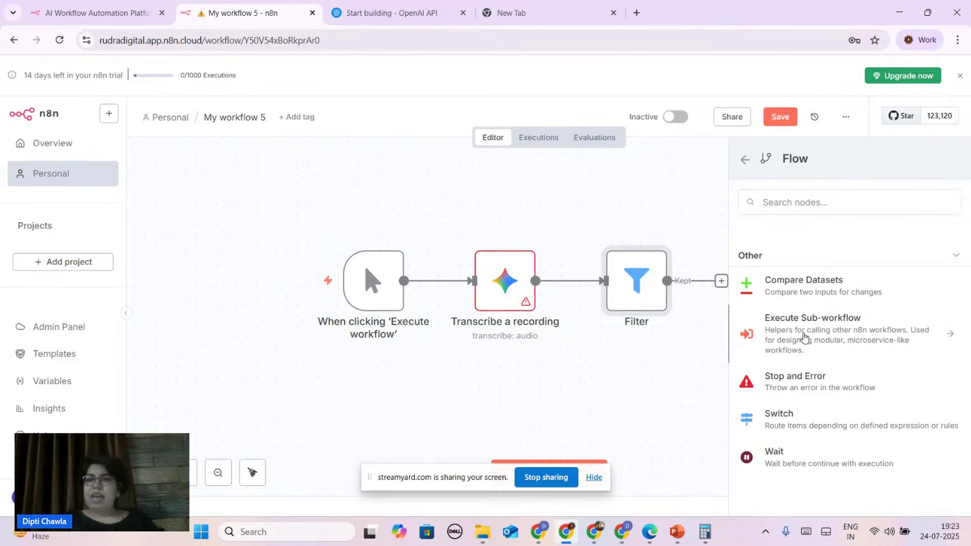
click(804, 336)
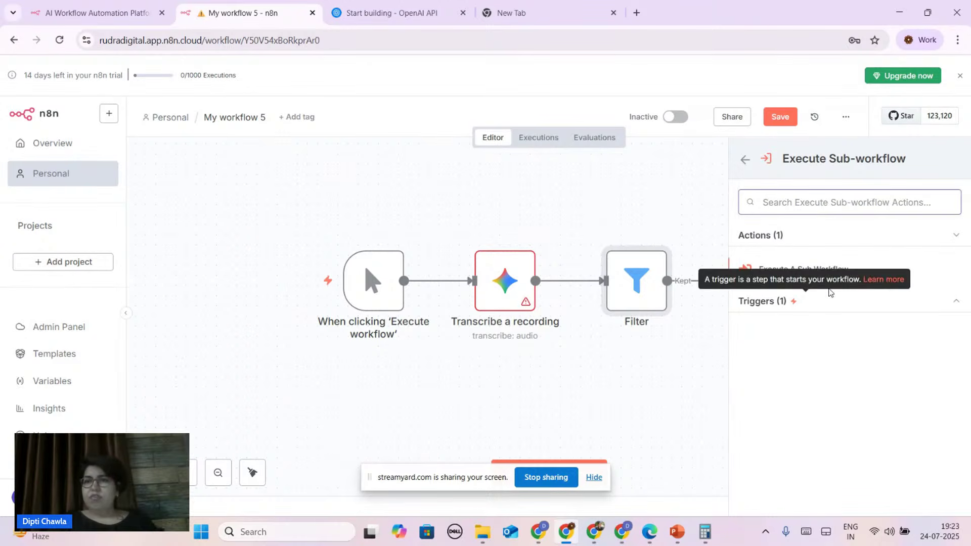
click(815, 274)
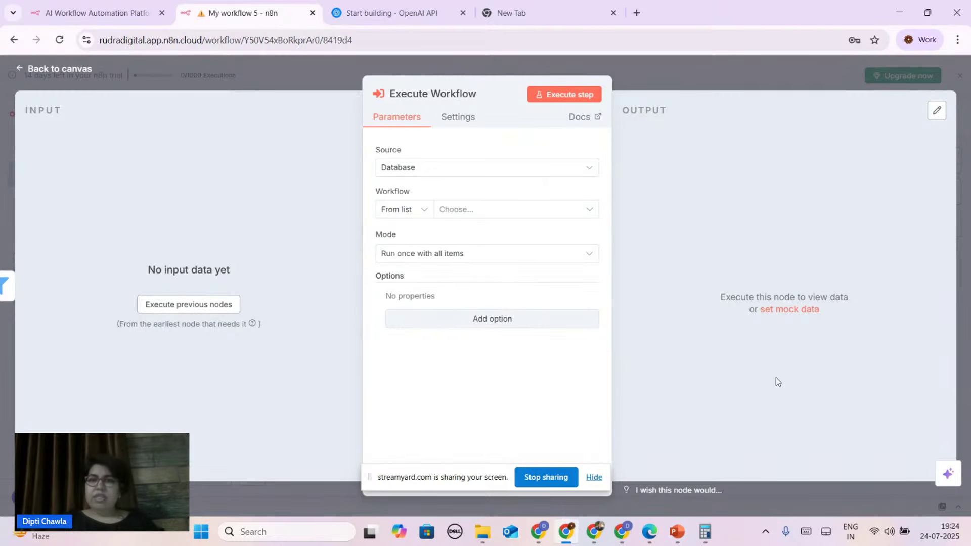
key(Escape)
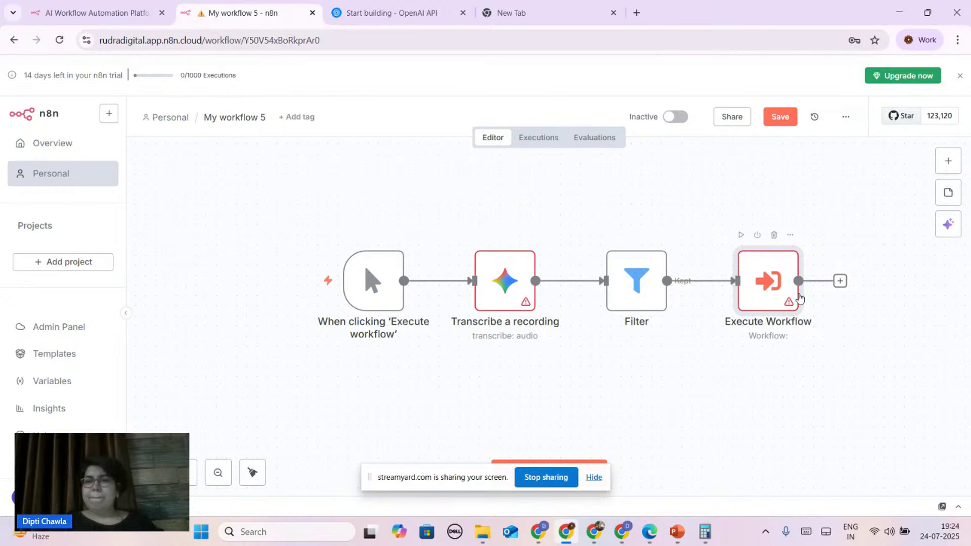
Save My workflow 5 while leaving the editor for the Overview page, and look through the workflow list
key(alt+Tab)
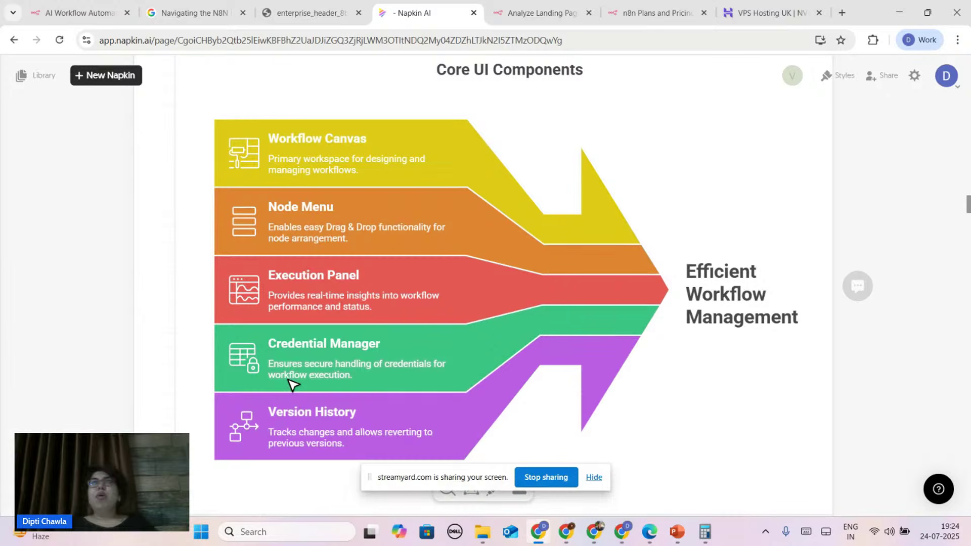
key(alt+Tab)
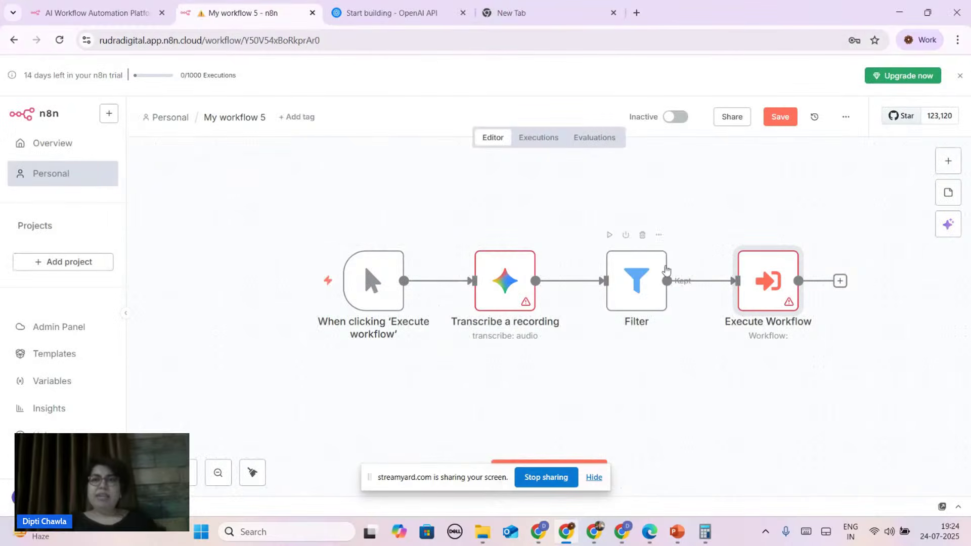
click(56, 144)
click(591, 313)
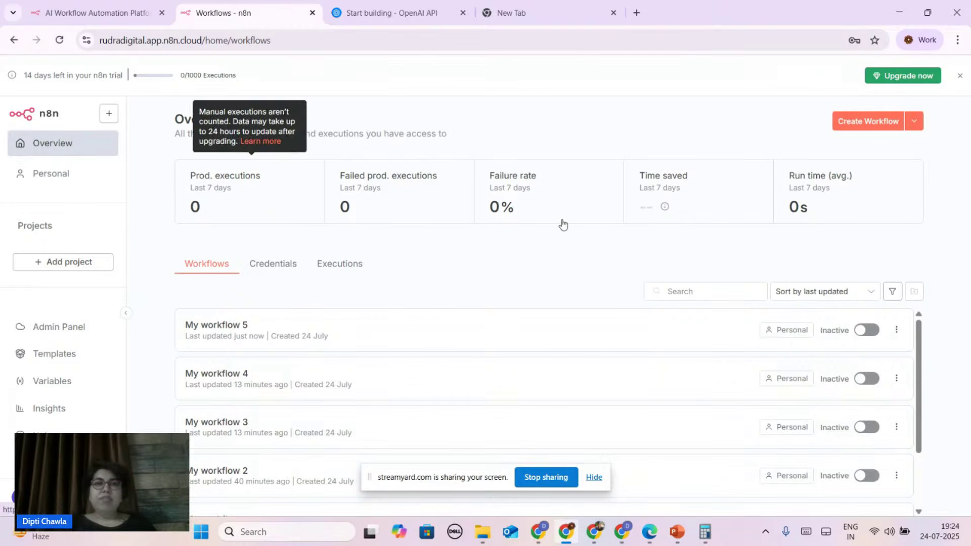
scroll(455, 390, down, 3)
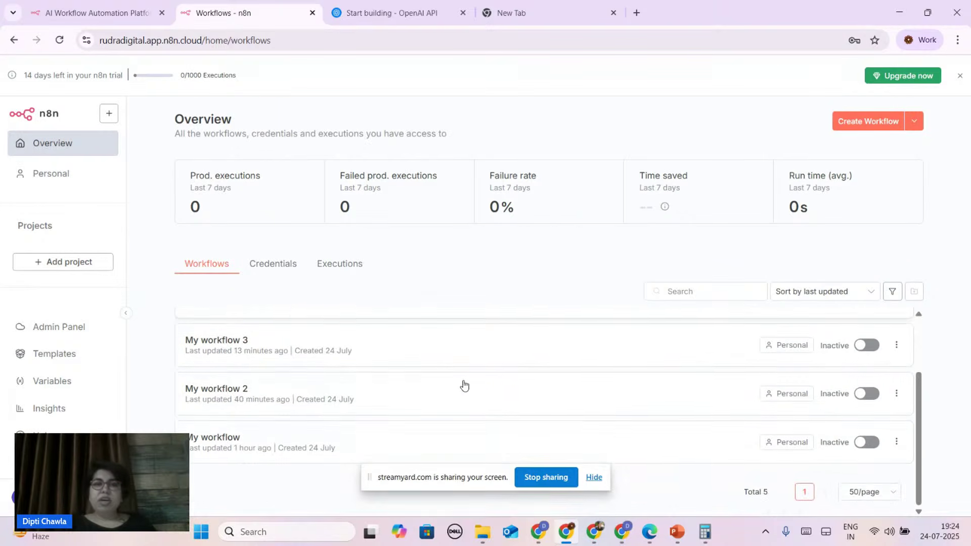
scroll(461, 387, up, 3)
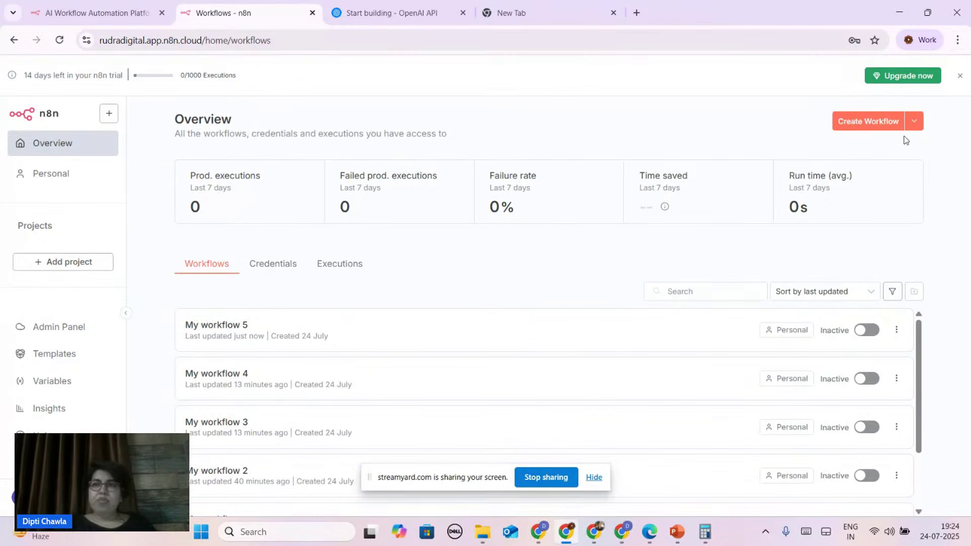
Start creating a credential, browse the available apps and services, and close the dialog without choosing one
click(915, 122)
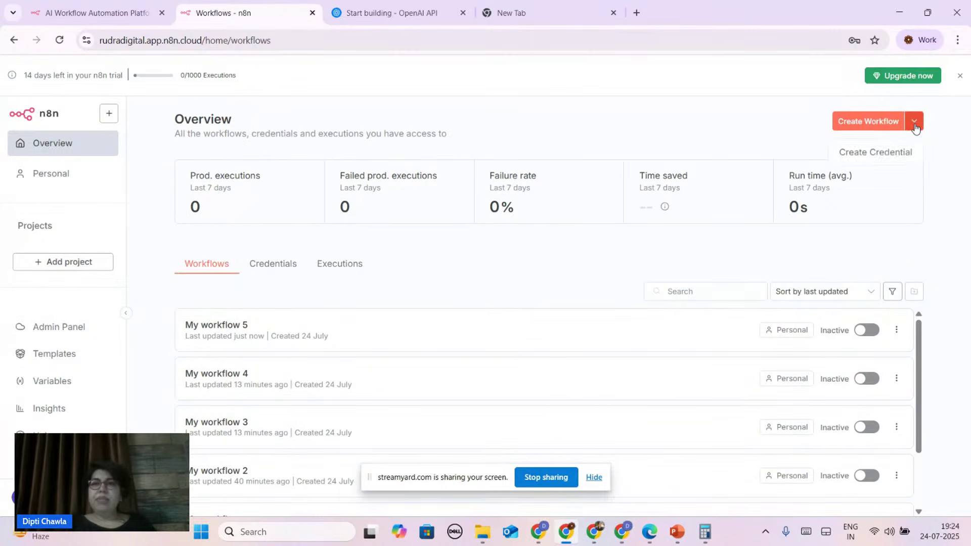
click(848, 153)
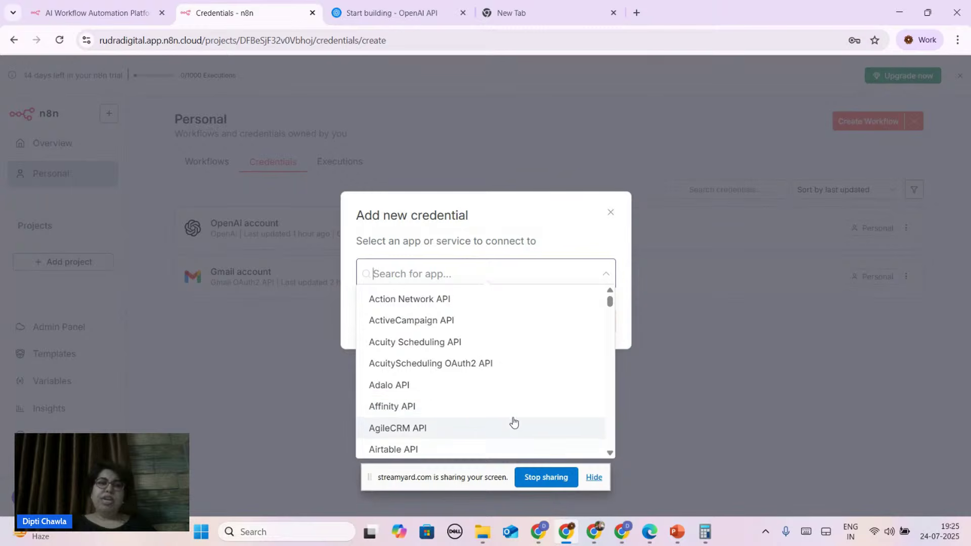
scroll(513, 422, down, 8)
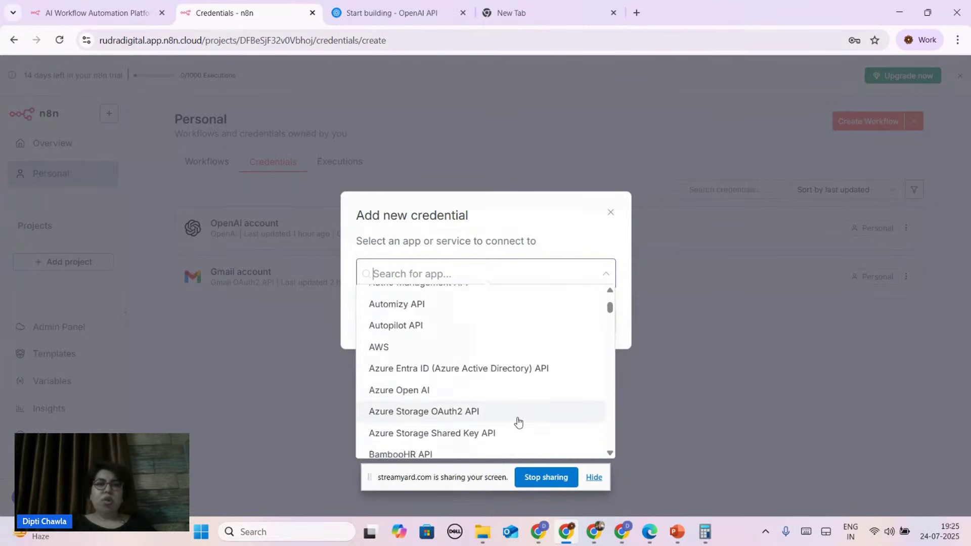
scroll(517, 421, down, 9)
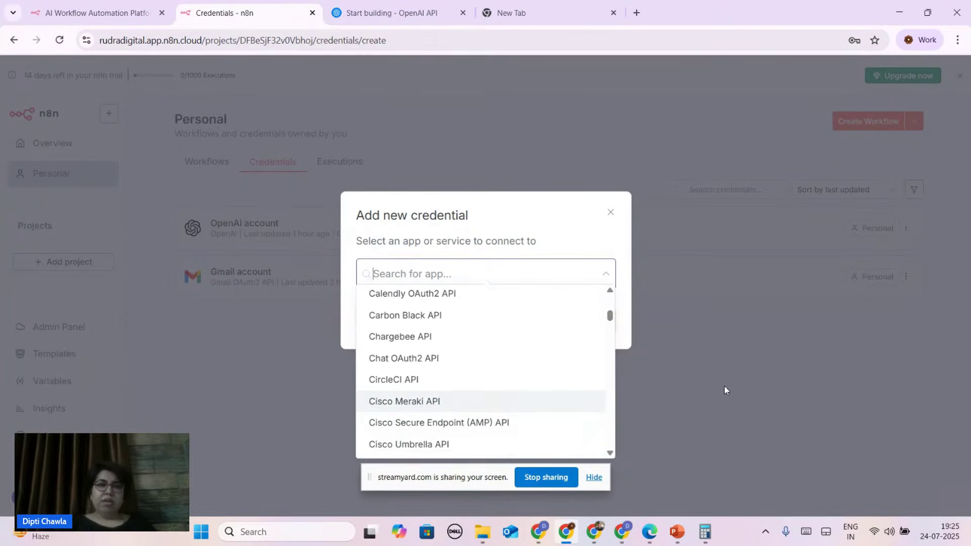
click(724, 388)
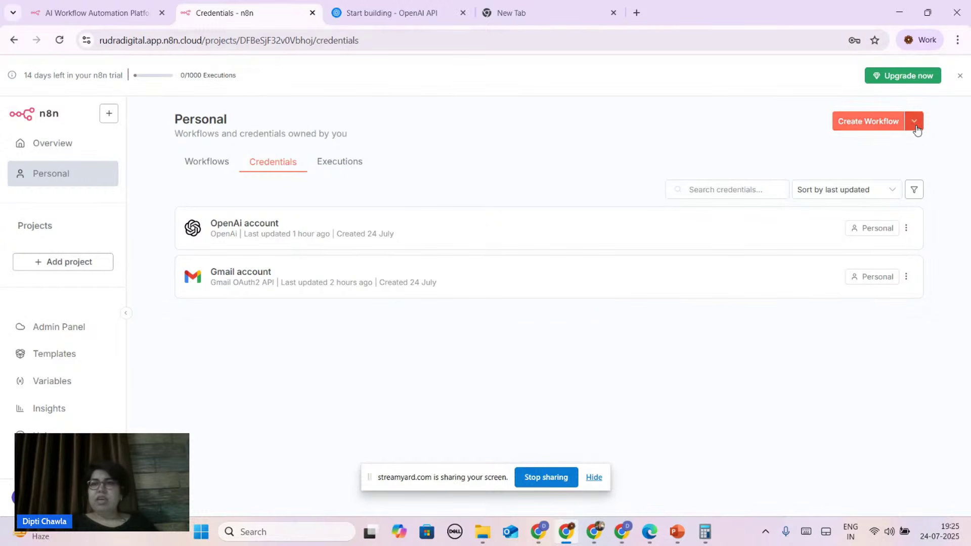
Start a new credential, browse the app list, search for "wh", and open the setup form for the WhatsApp API
mouse_move(915, 122)
click(843, 155)
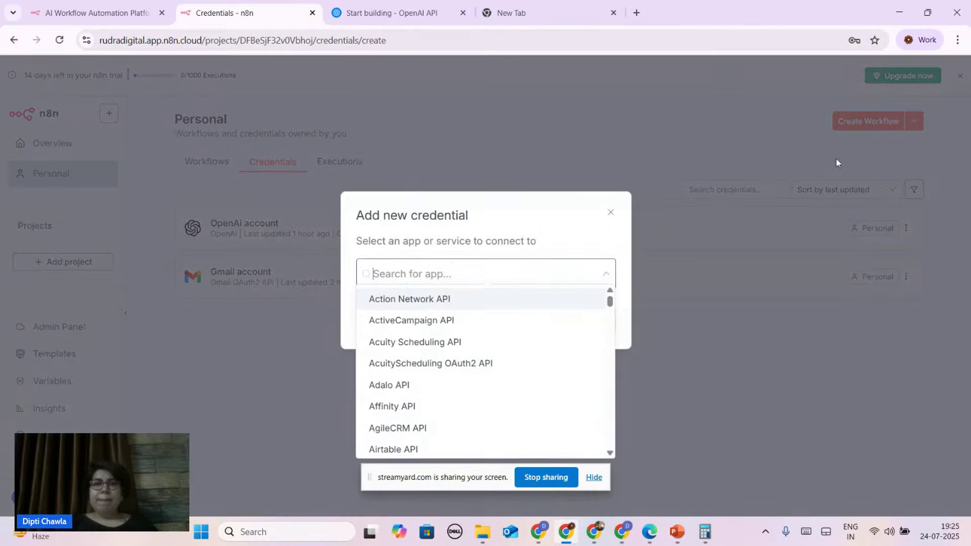
scroll(436, 408, down, 5)
scroll(435, 409, down, 4)
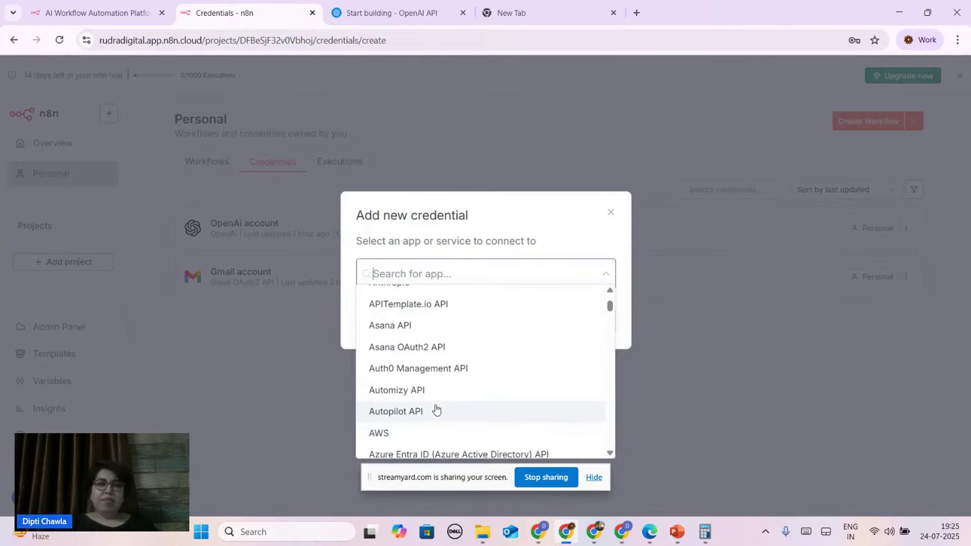
scroll(446, 429, down, 4)
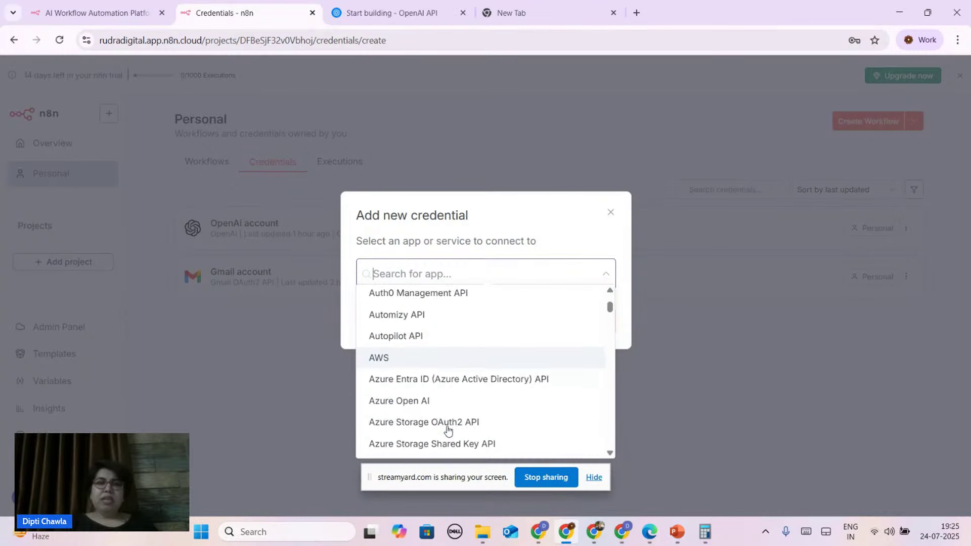
scroll(455, 349, down, 8)
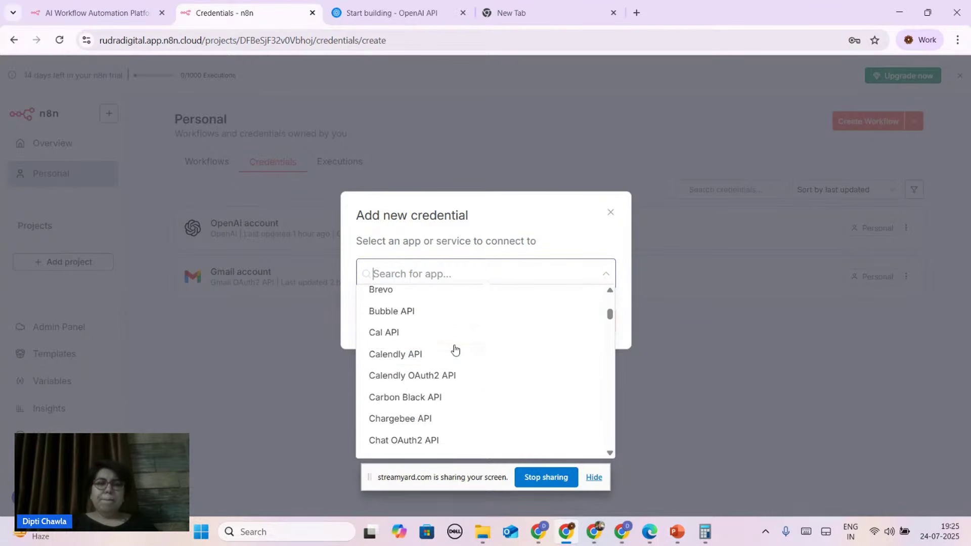
text(c)
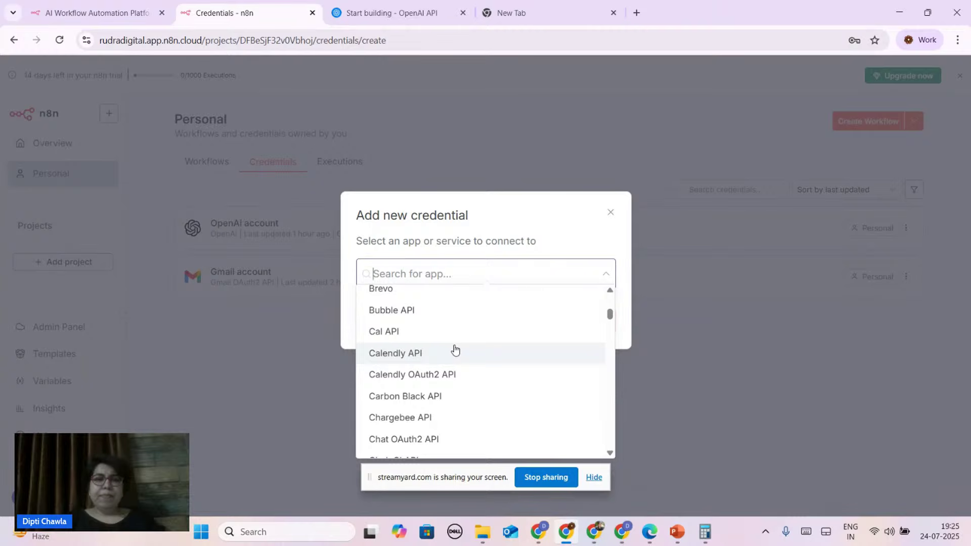
key(BackSpace)
text(wh)
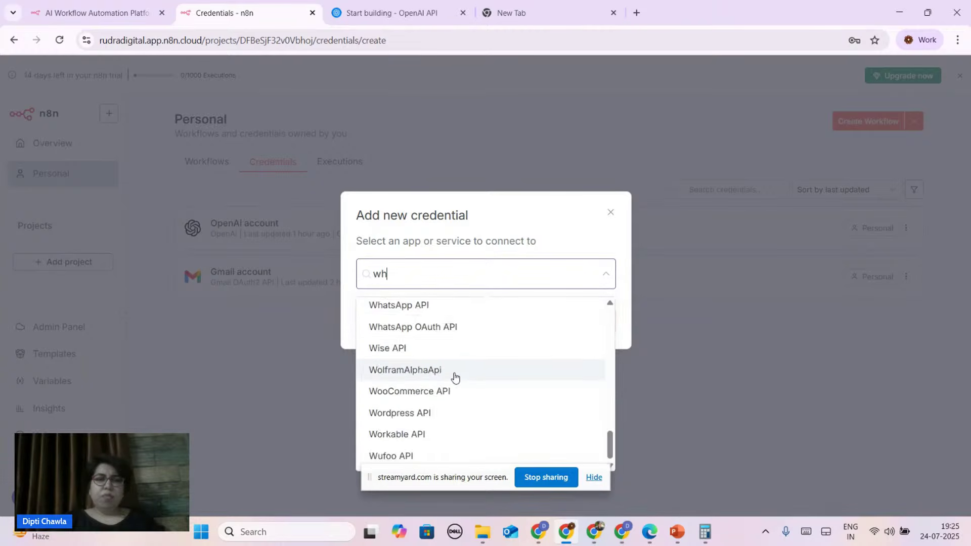
click(424, 312)
click(577, 325)
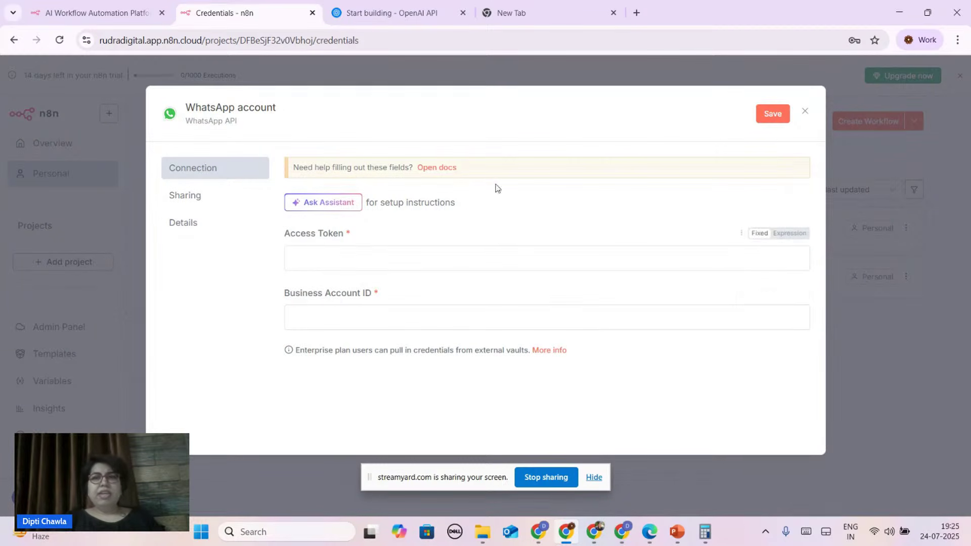
Review the Sharing and Details sections of the WhatsApp credential and close it without saving
click(210, 199)
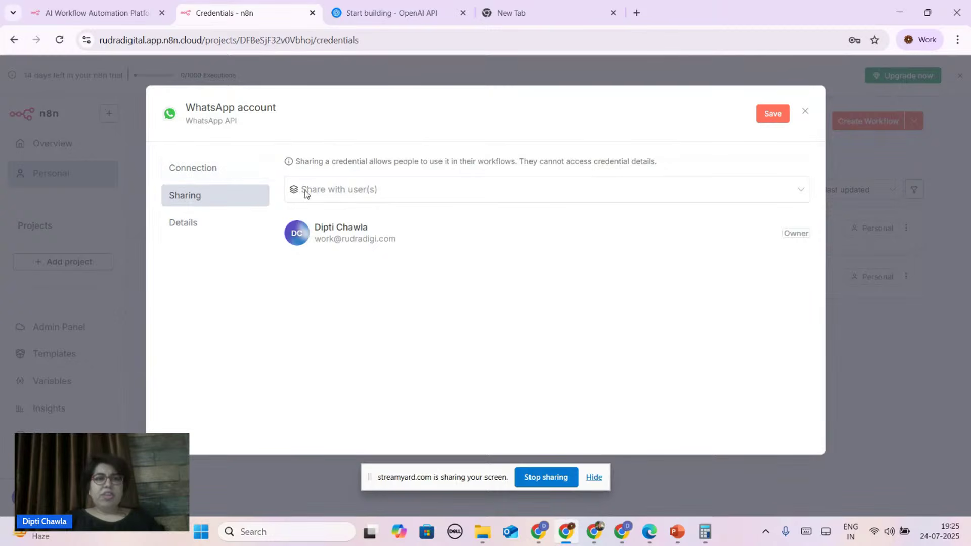
click(198, 228)
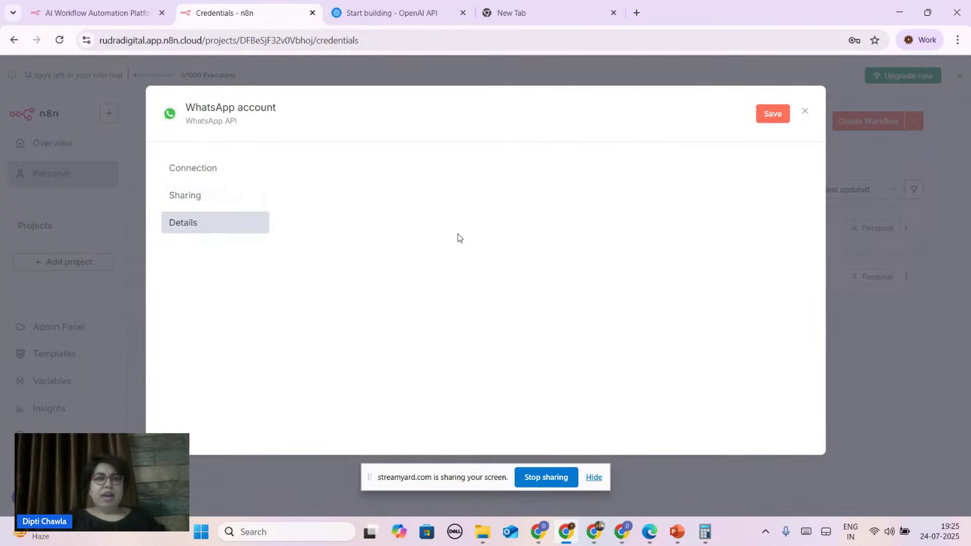
click(805, 111)
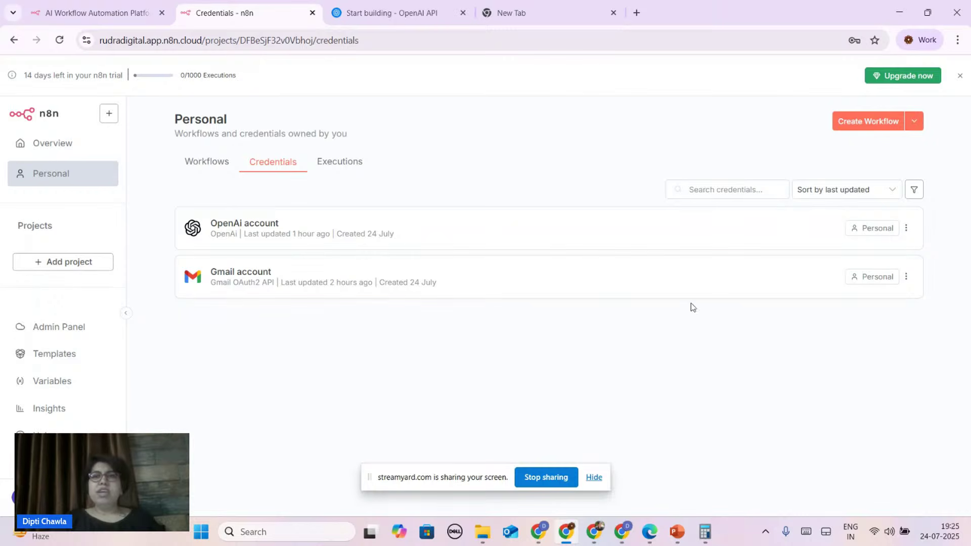
Show the Personal workflows, check the Napkin AI page's Core UI Components diagram, and inspect the available actions for My workflow 5
click(223, 165)
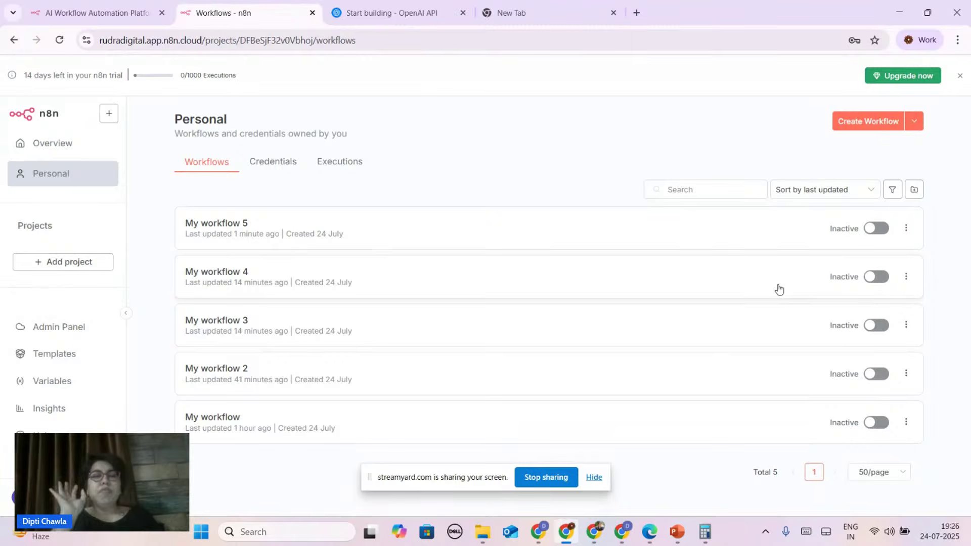
key(alt+Tab)
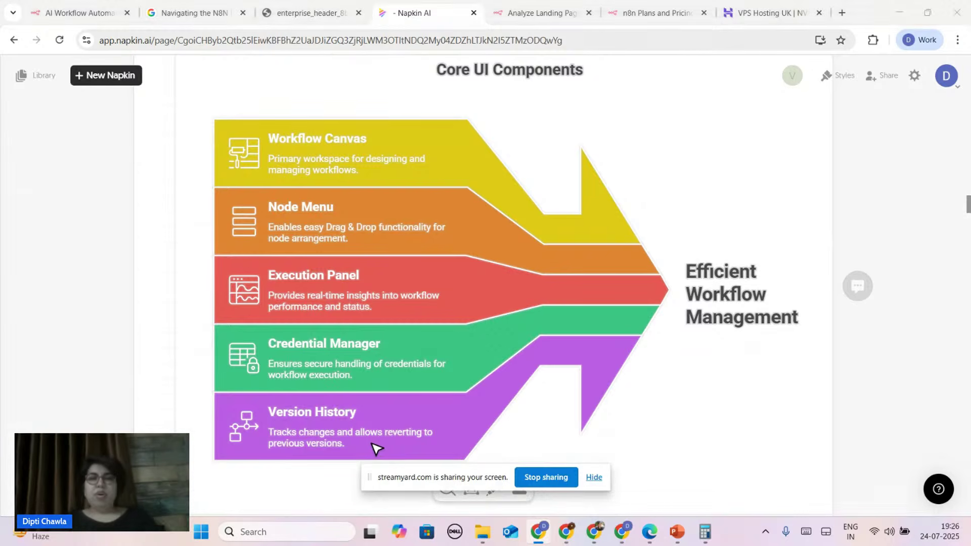
key(alt+Tab)
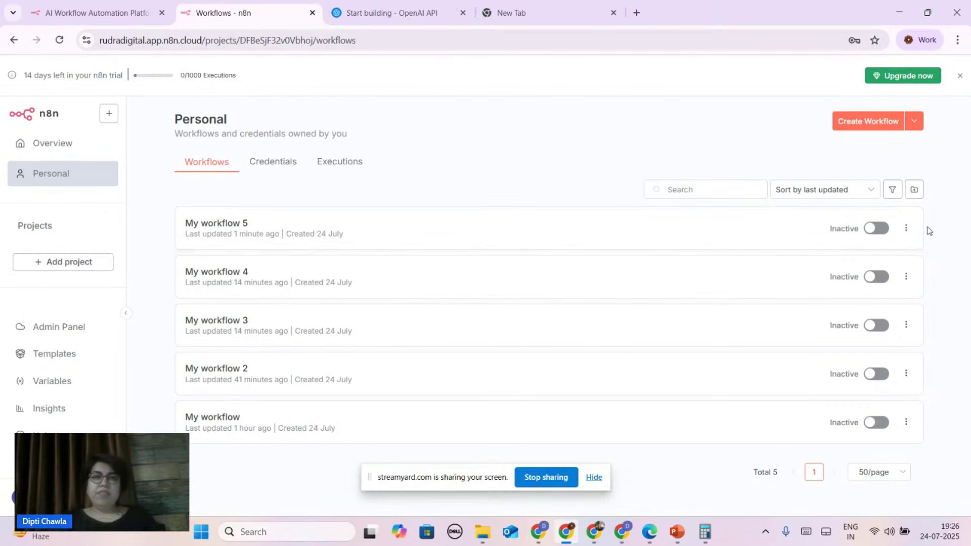
click(905, 229)
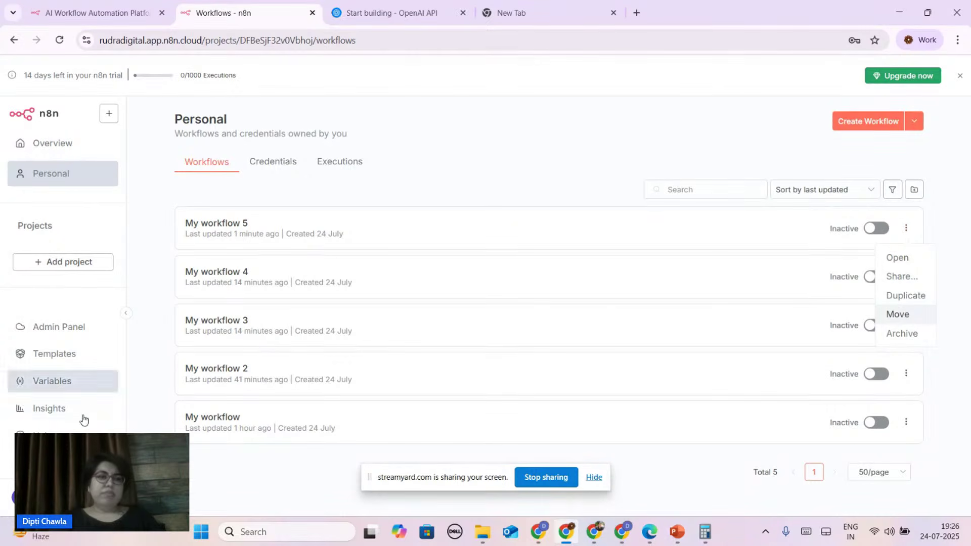
click(425, 172)
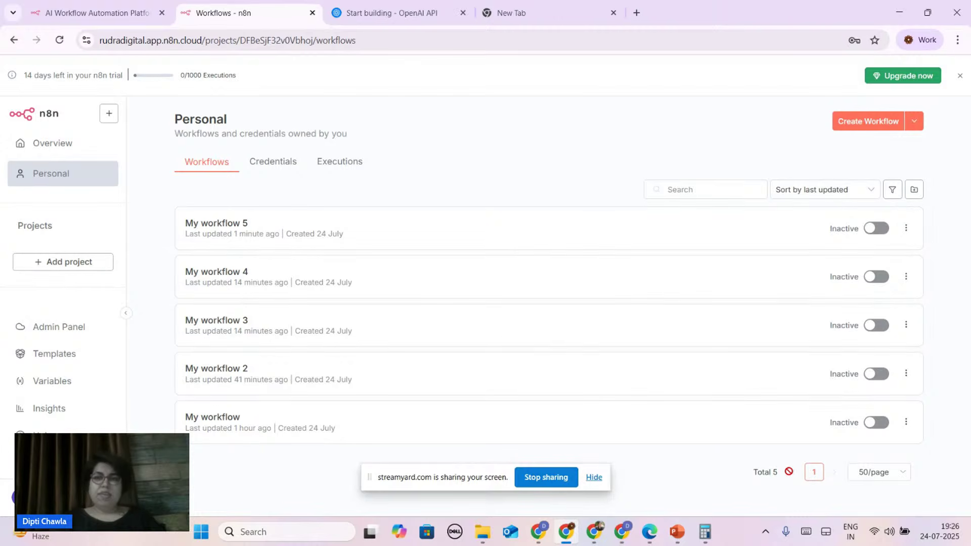
Open My workflow 2, inspect its additional workflow options, and look over its nodes on the canvas
click(396, 393)
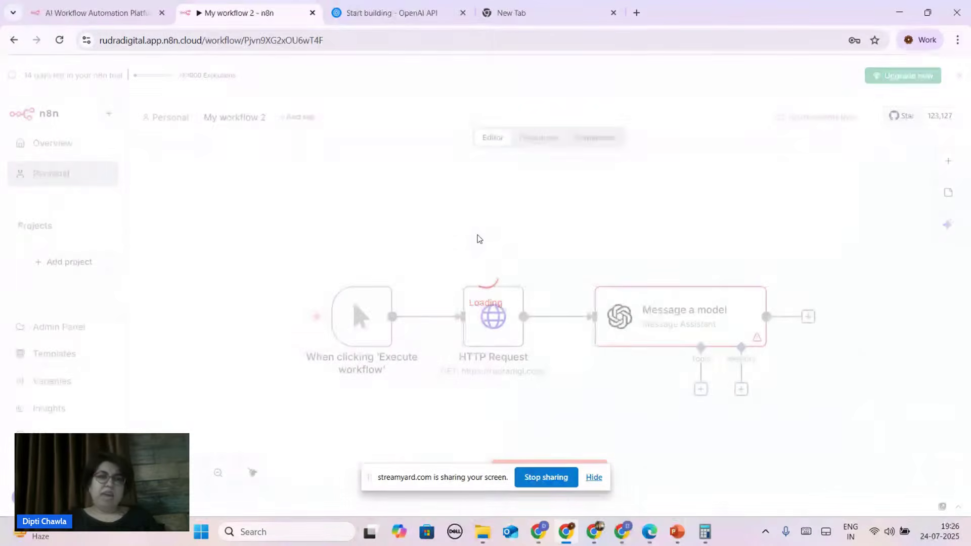
click(847, 118)
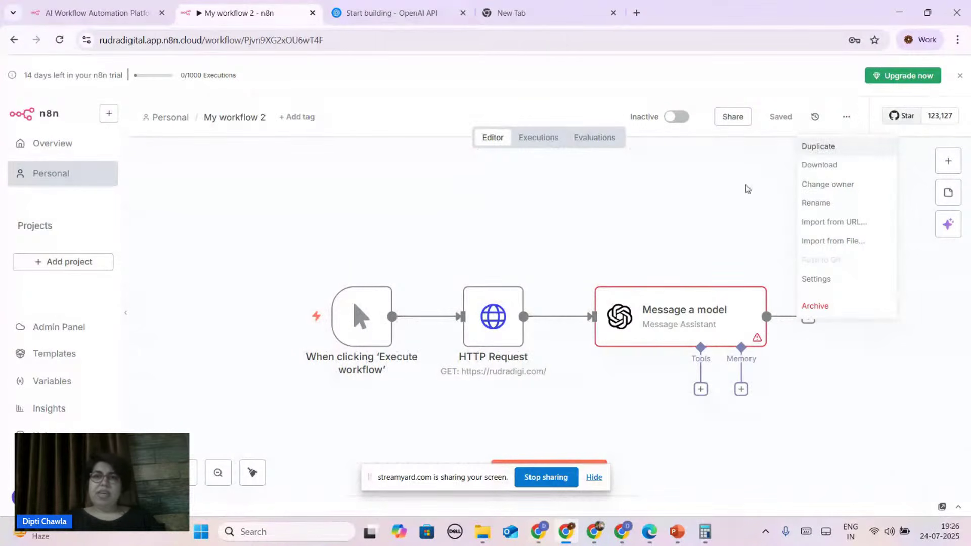
click(696, 226)
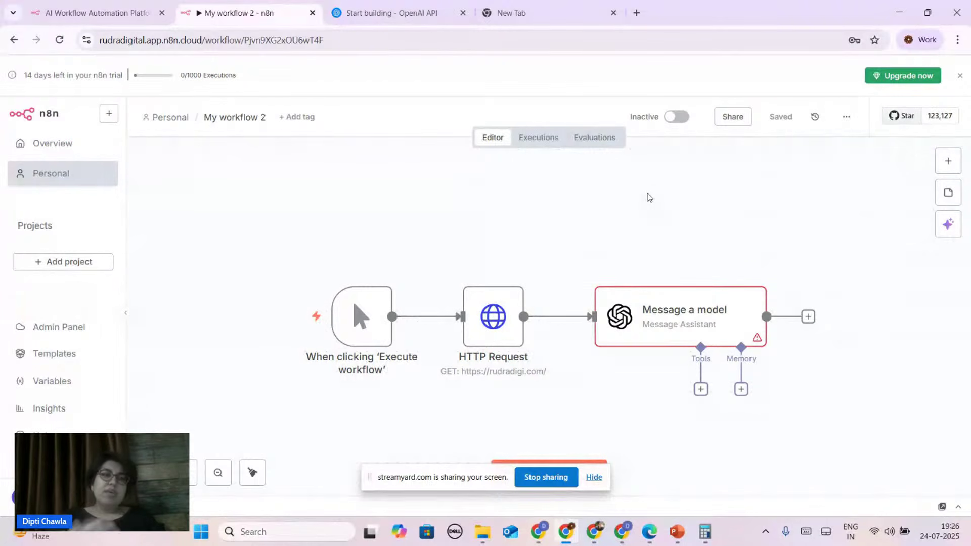
scroll(581, 271, down, 2)
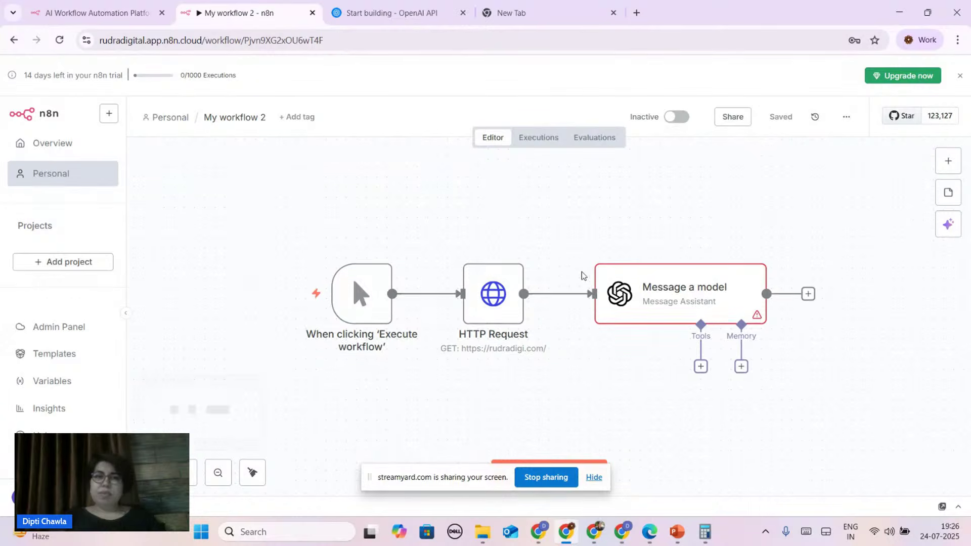
scroll(581, 271, up, 4)
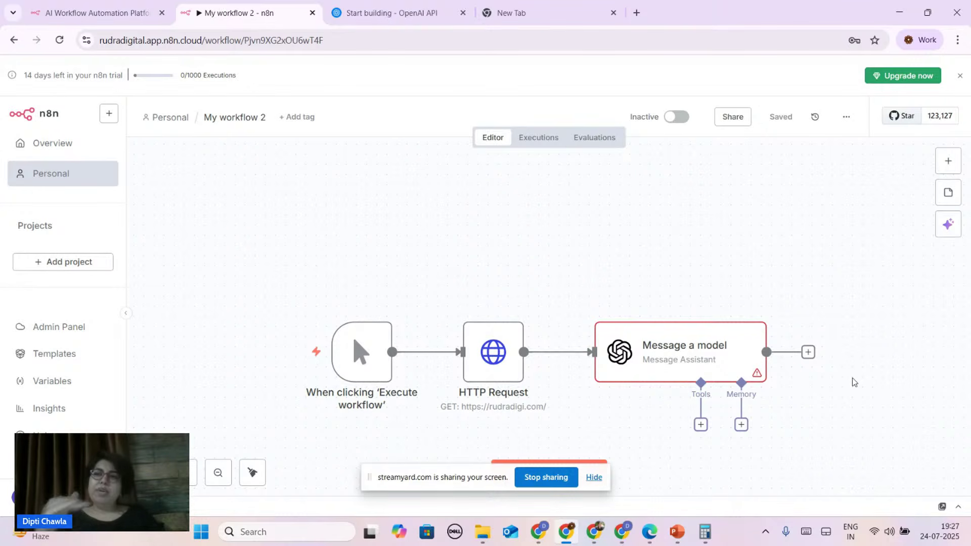
Switch to the Napkin AI page, hide the screen-sharing notice, and review the Core Node Categories text and diagram
key(alt+Tab)
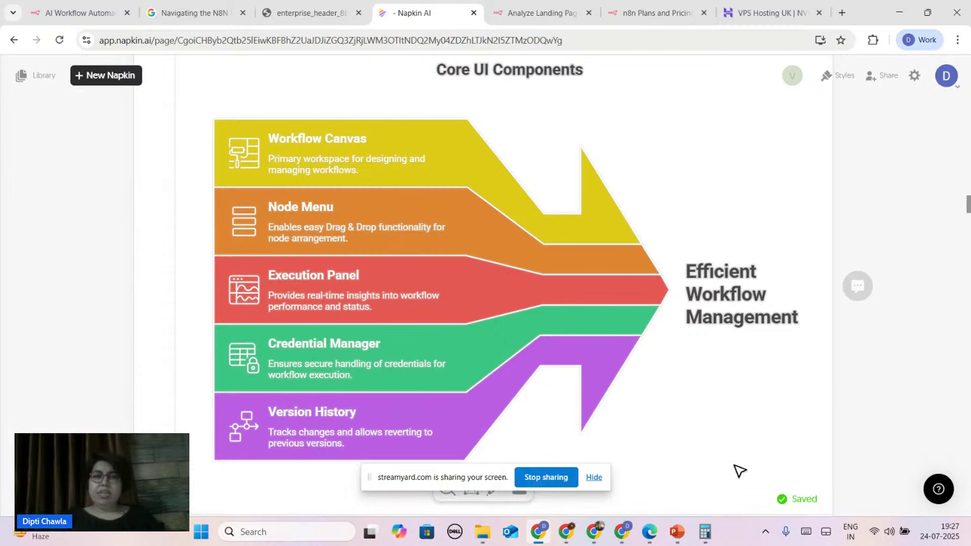
click(594, 478)
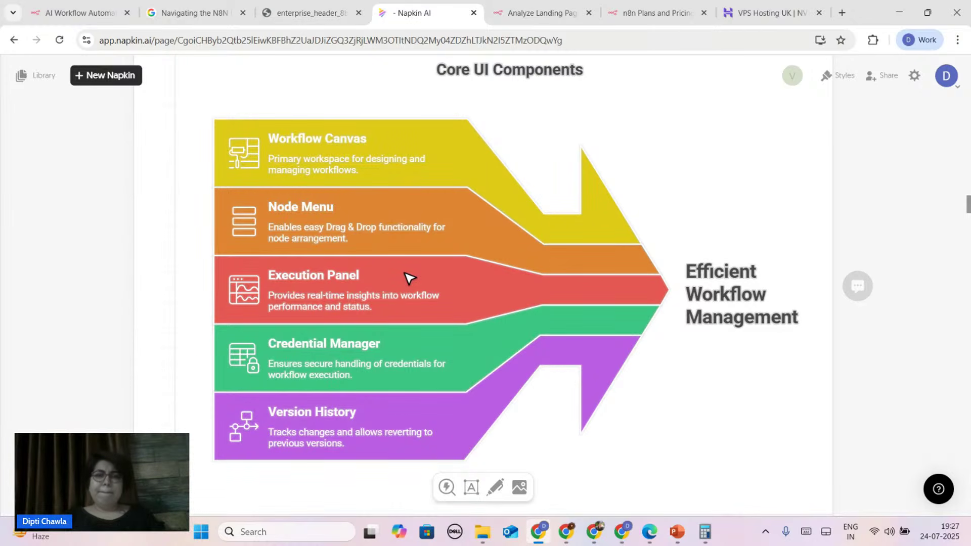
scroll(643, 438, down, 7)
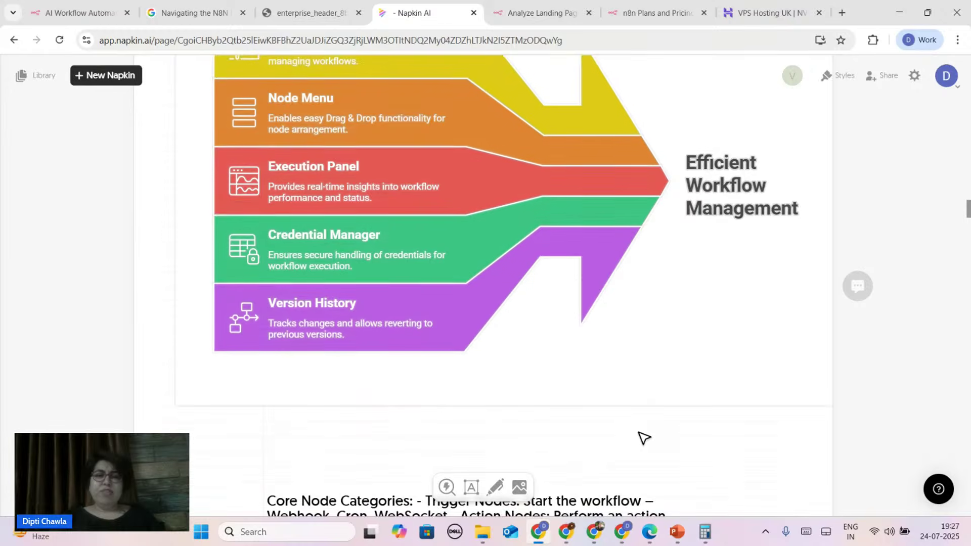
scroll(642, 436, down, 2)
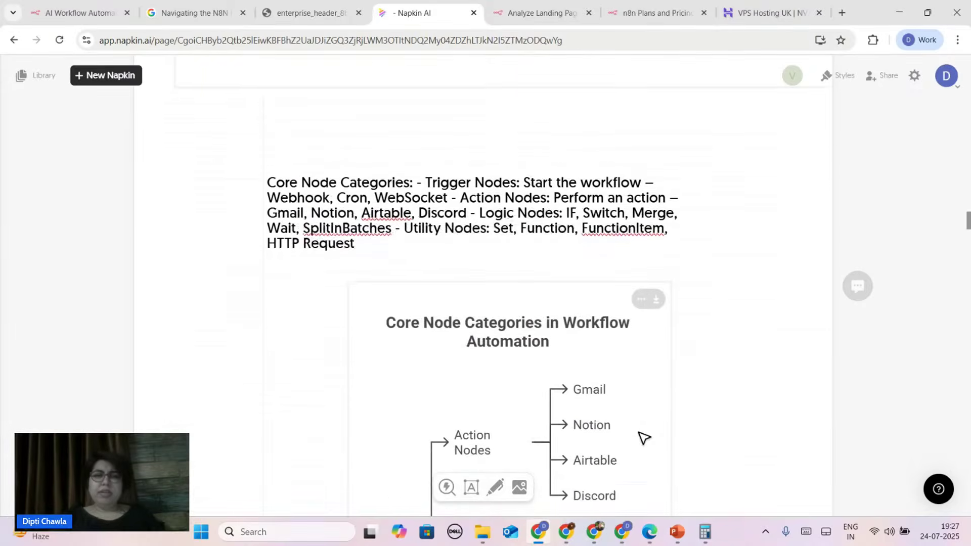
scroll(444, 349, down, 1)
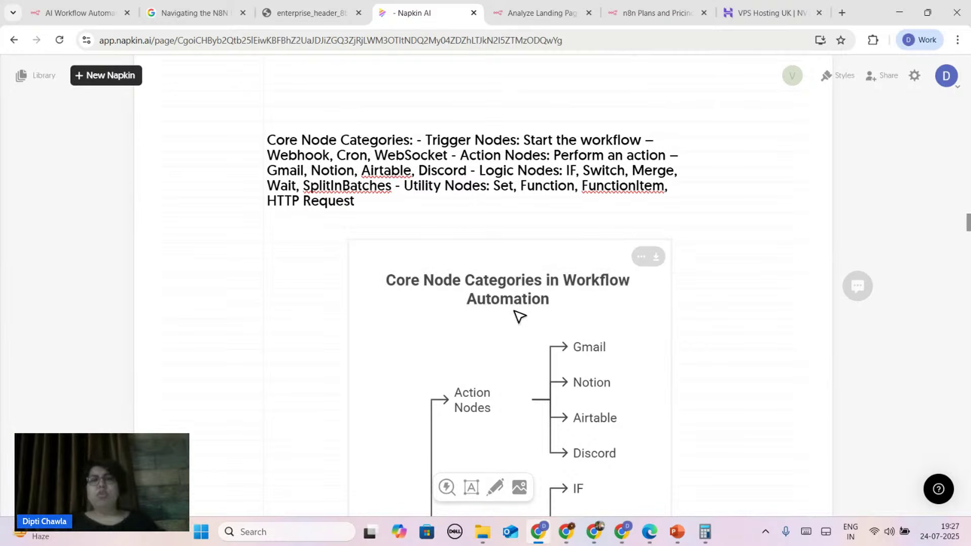
scroll(518, 317, down, 1)
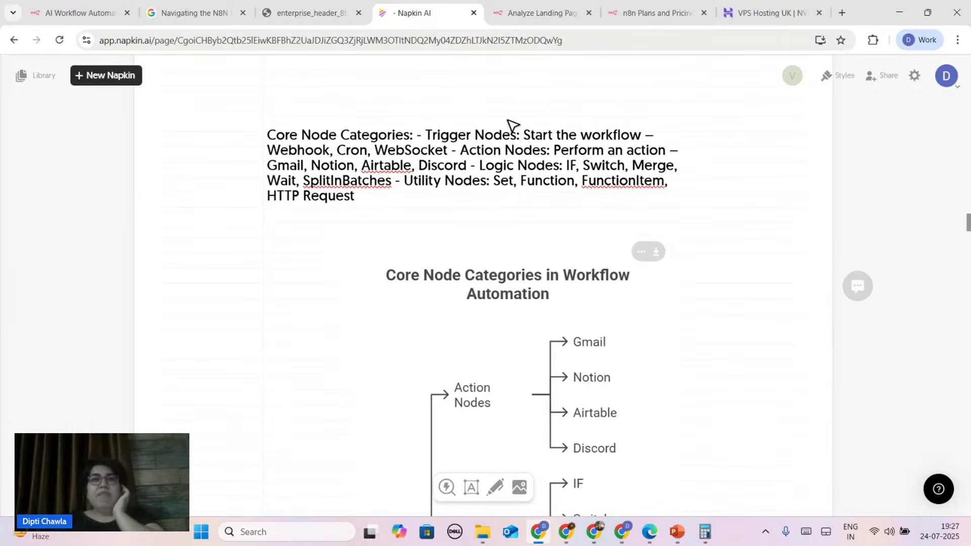
scroll(439, 199, down, 2)
scroll(440, 200, down, 1)
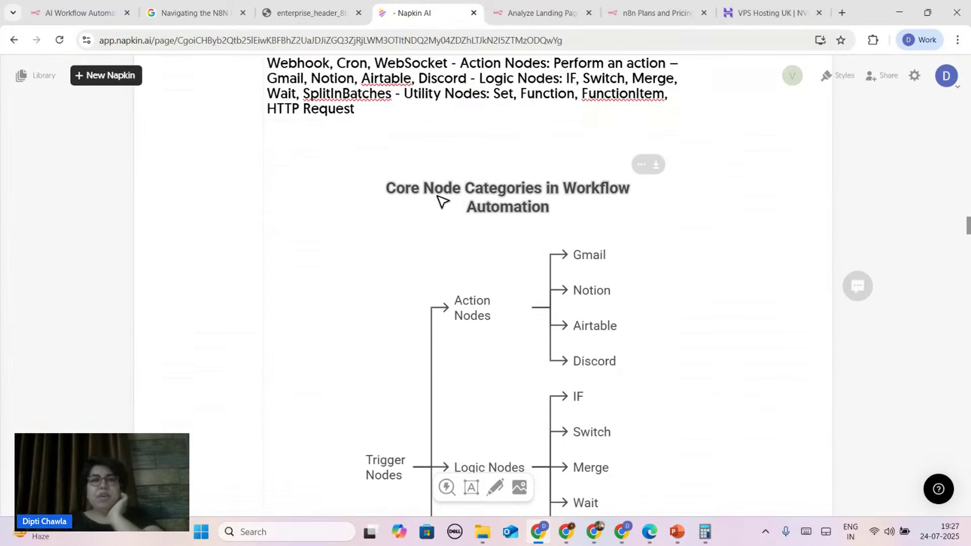
scroll(442, 201, down, 5)
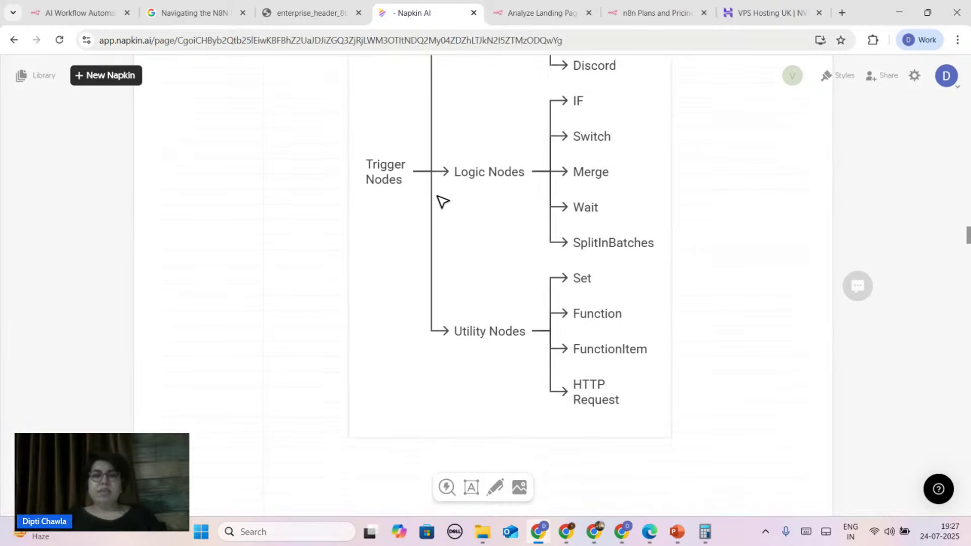
scroll(442, 201, up, 6)
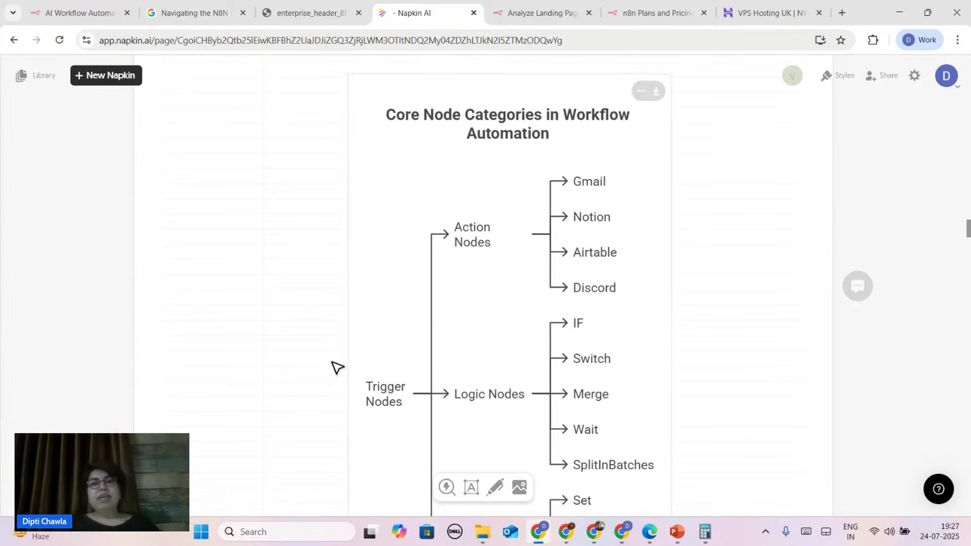
scroll(336, 369, down, 2)
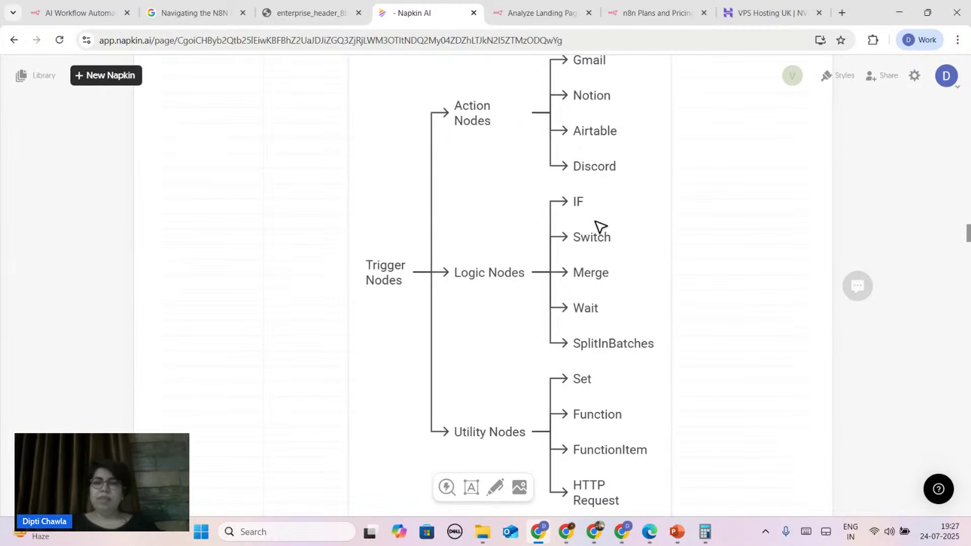
Reduce the page zoom to 80% and frame the whole Core Node Categories diagram for viewing
key(ctrl+minus)
key(ctrl+minus)
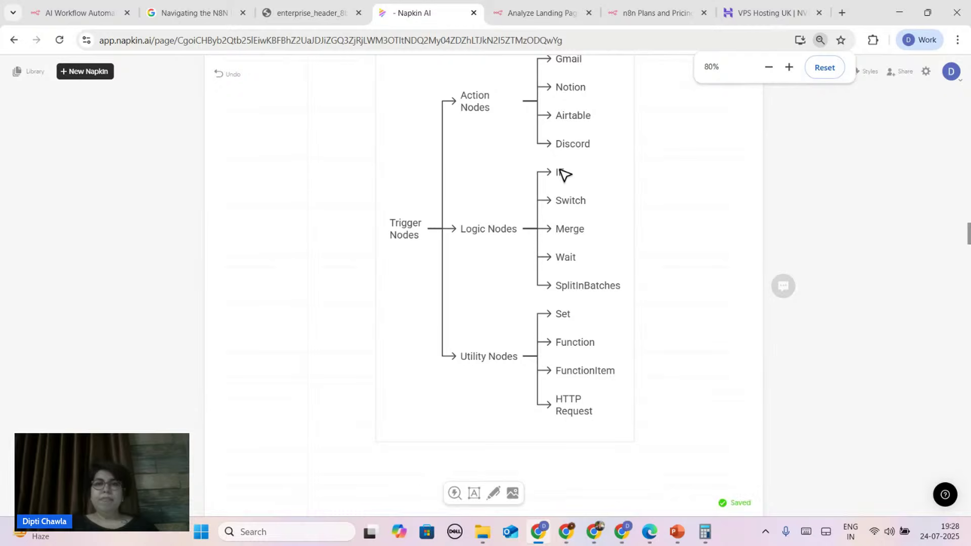
scroll(637, 210, up, 1)
scroll(638, 211, up, 1)
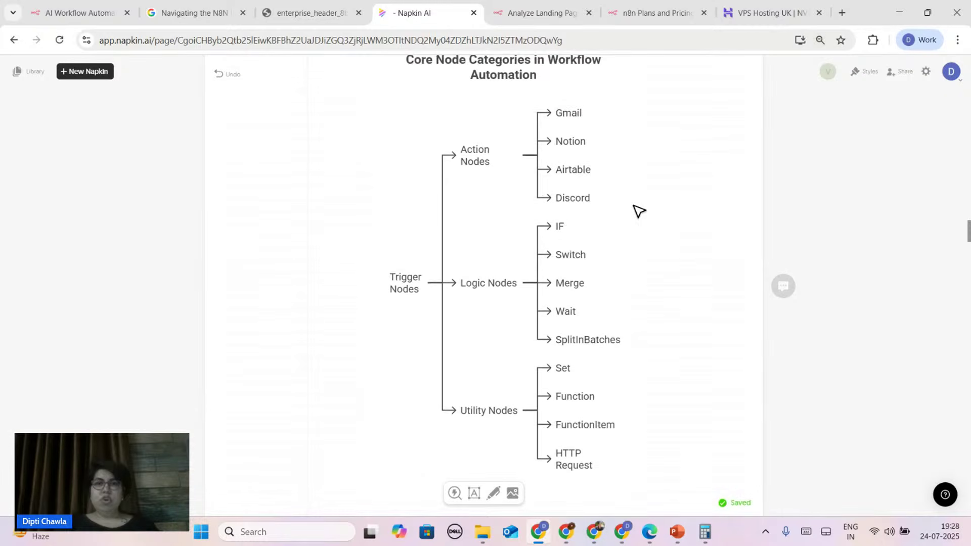